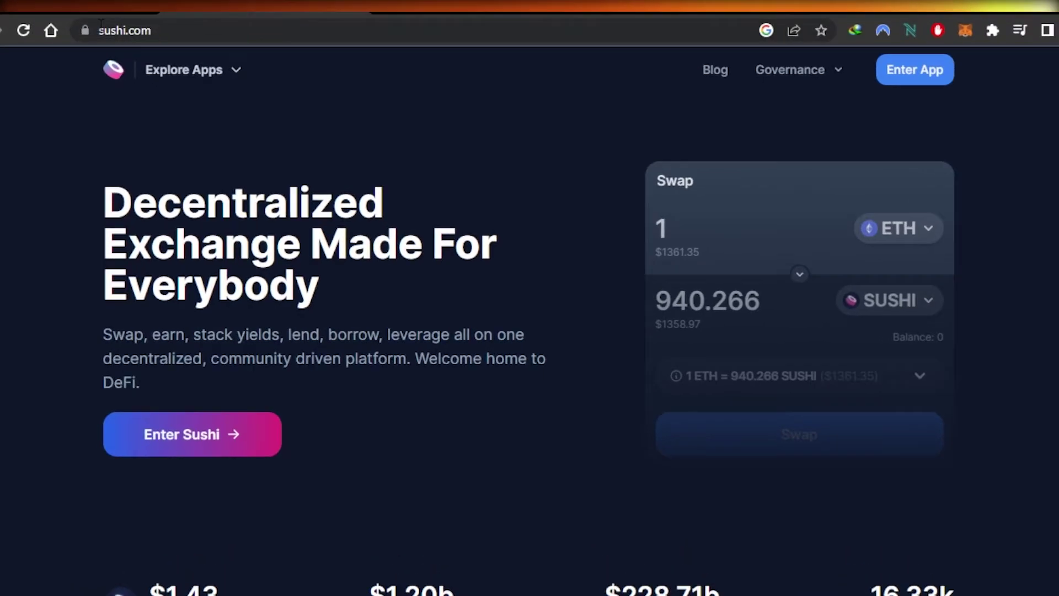
Step: Highlight the sushi.com address, the main heading and the 'decentralized, community driven' tagline
{"action": "left_click", "coordinate": [101, 25]}
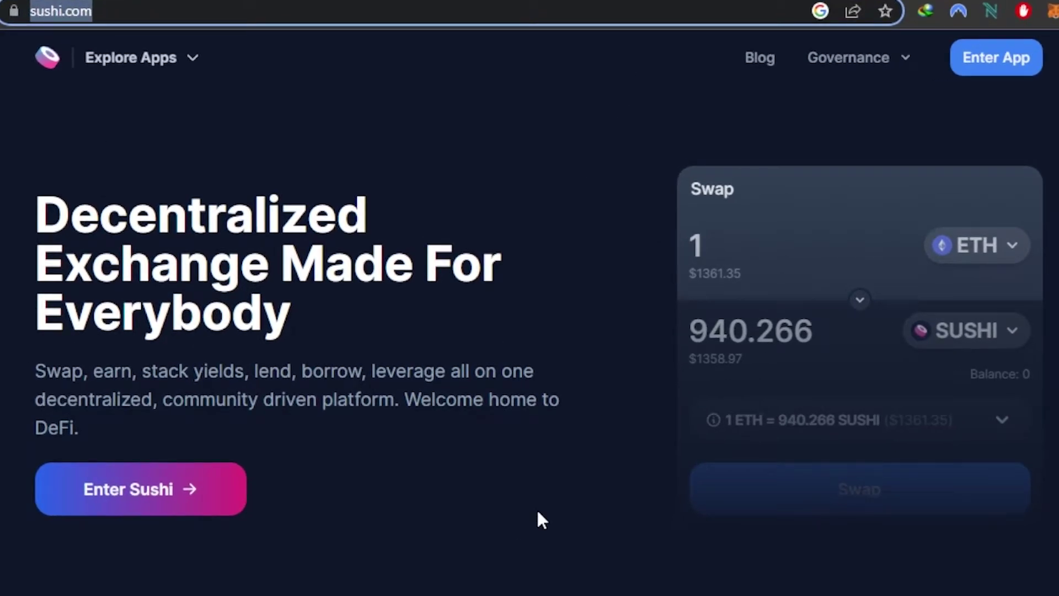
{"action": "scroll", "coordinate": [497, 439], "scroll_direction": "down", "scroll_amount": 2}
{"action": "scroll", "coordinate": [447, 356], "scroll_direction": "up", "scroll_amount": 2}
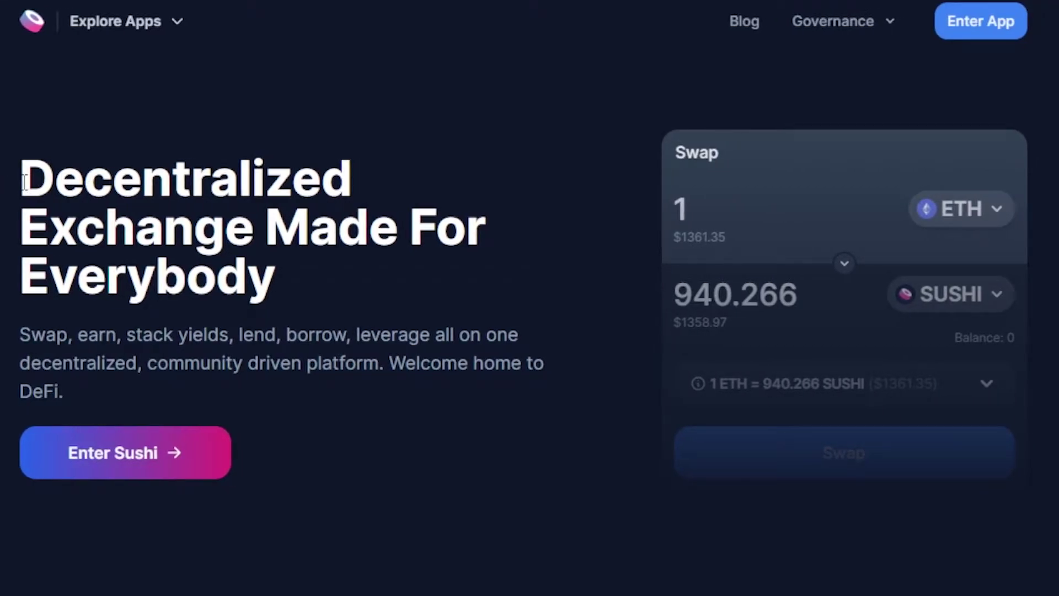
{"action": "mouse_move", "coordinate": [21, 178]}
{"action": "left_mouse_down"}
{"action": "mouse_move", "coordinate": [214, 189]}
{"action": "mouse_move", "coordinate": [231, 336]}
{"action": "left_mouse_up"}
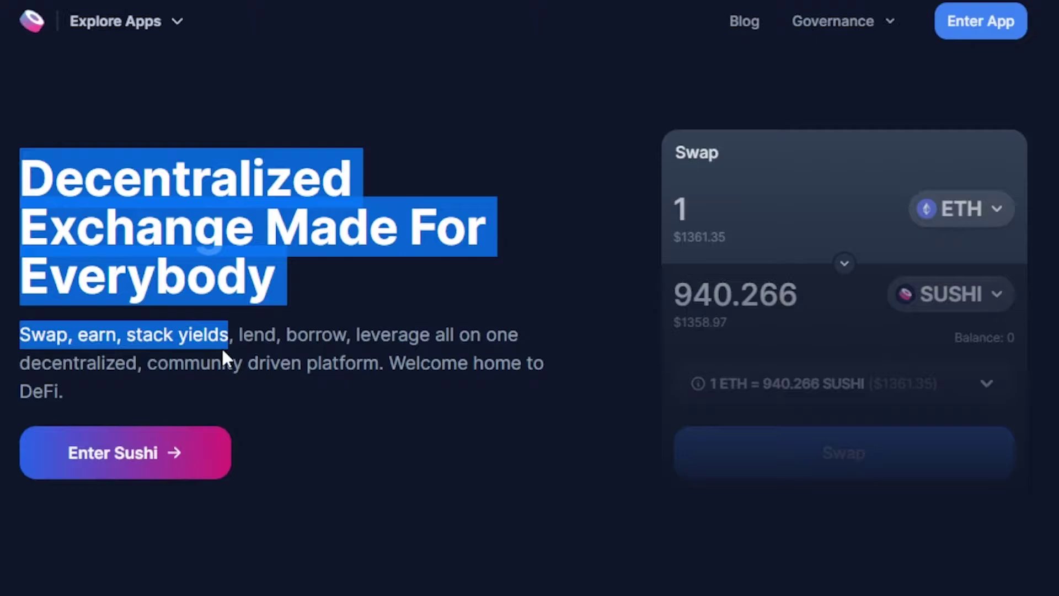
{"action": "left_click", "coordinate": [522, 362]}
{"action": "mouse_move", "coordinate": [20, 363]}
{"action": "left_mouse_down"}
{"action": "mouse_move", "coordinate": [378, 365]}
{"action": "mouse_move", "coordinate": [206, 390]}
{"action": "left_mouse_up"}
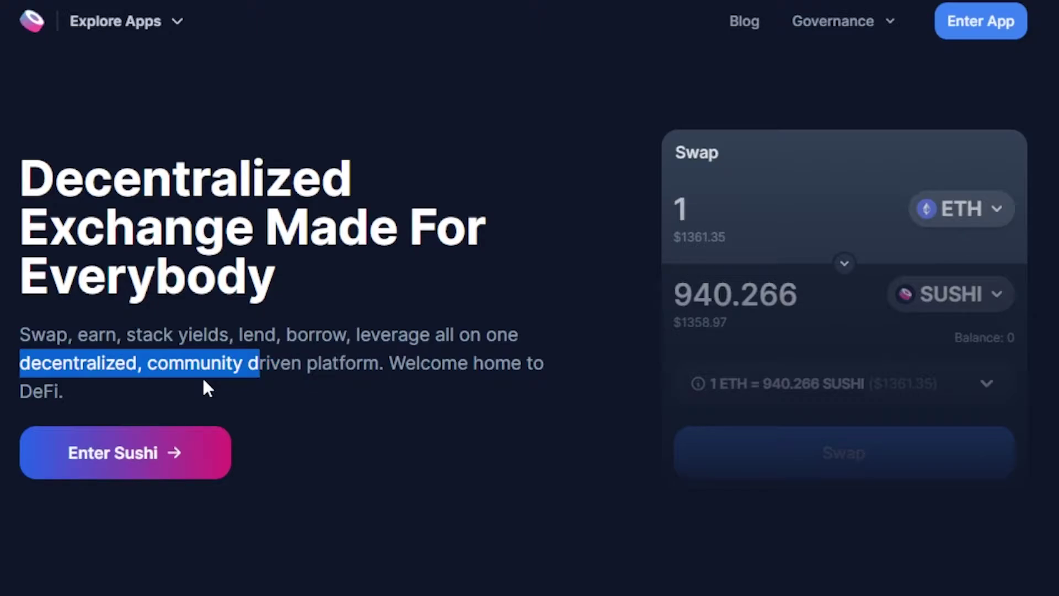
{"action": "left_click", "coordinate": [530, 460]}
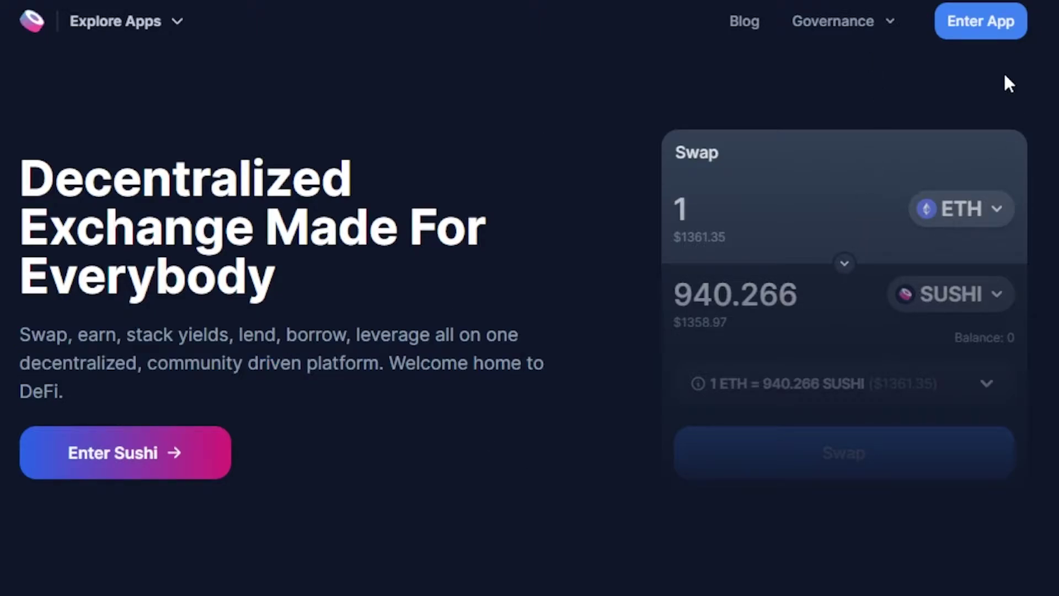
Step: Enter the Sushi app and connect the MetaMask wallet from the wallet list
{"action": "left_click", "coordinate": [987, 38]}
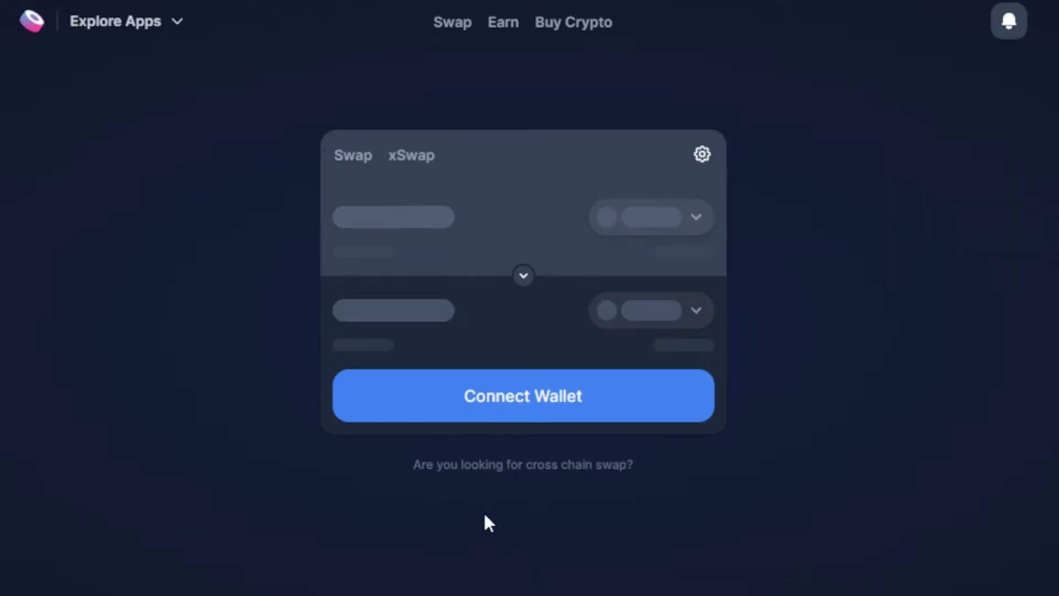
{"action": "left_click", "coordinate": [530, 391]}
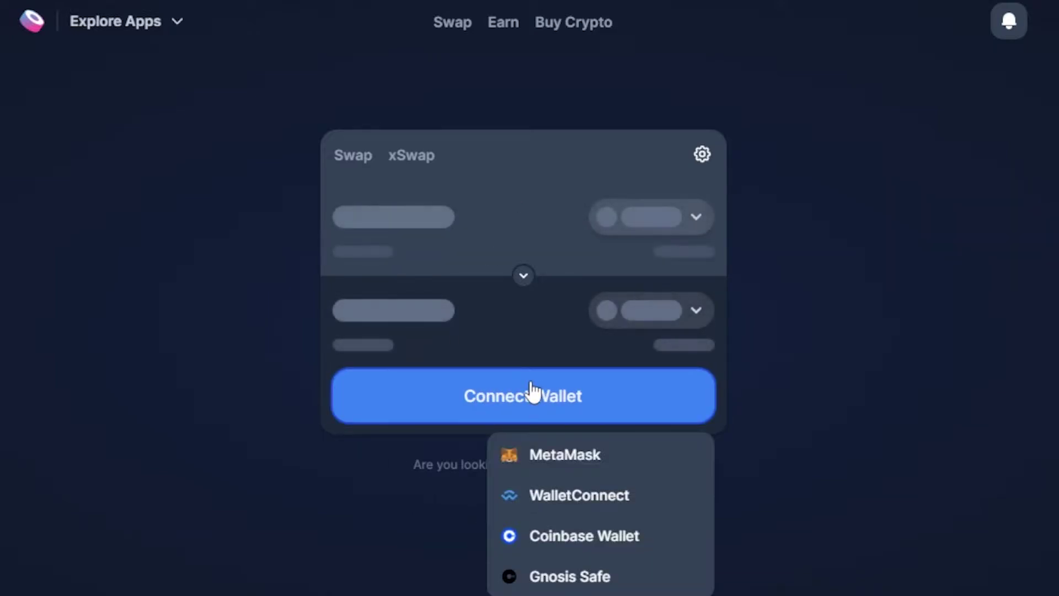
{"action": "left_click", "coordinate": [540, 463]}
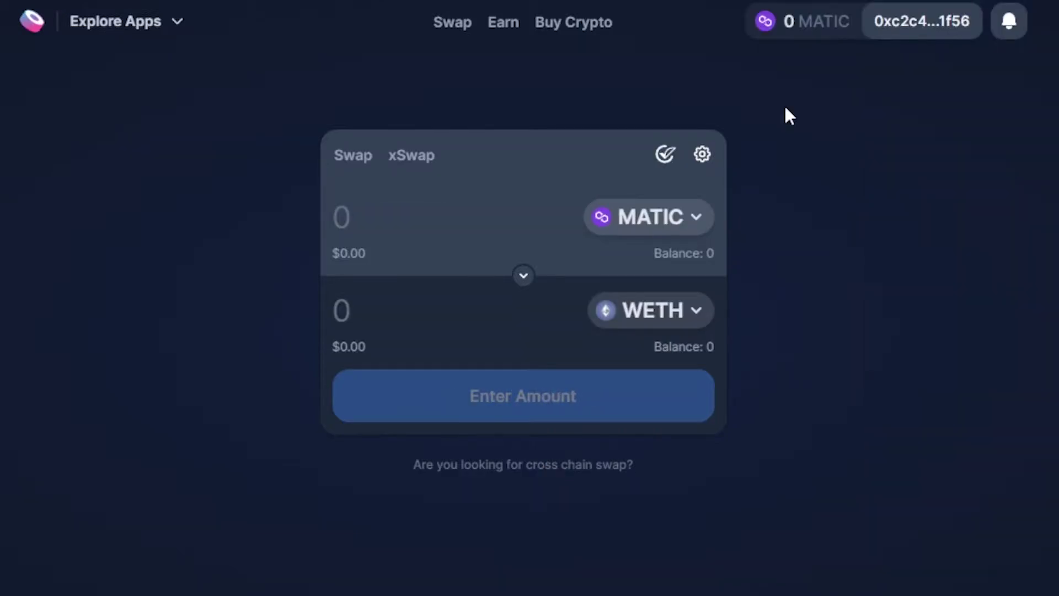
Step: Check the 0 MATIC MetaMask balance, then visit metamask.io's Chrome download page
{"action": "left_click", "coordinate": [805, 22]}
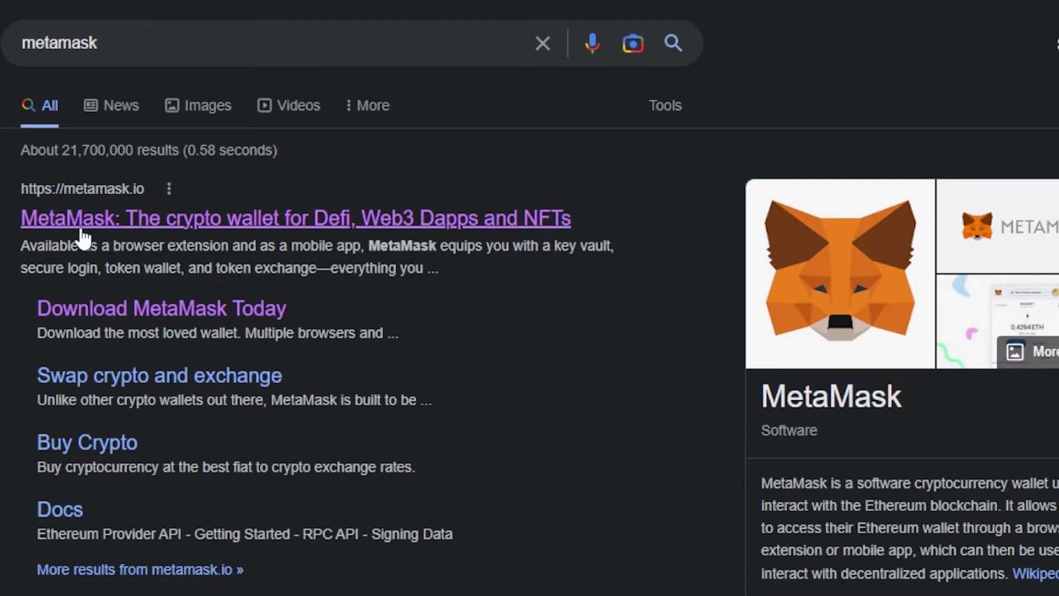
{"action": "left_click", "coordinate": [91, 224]}
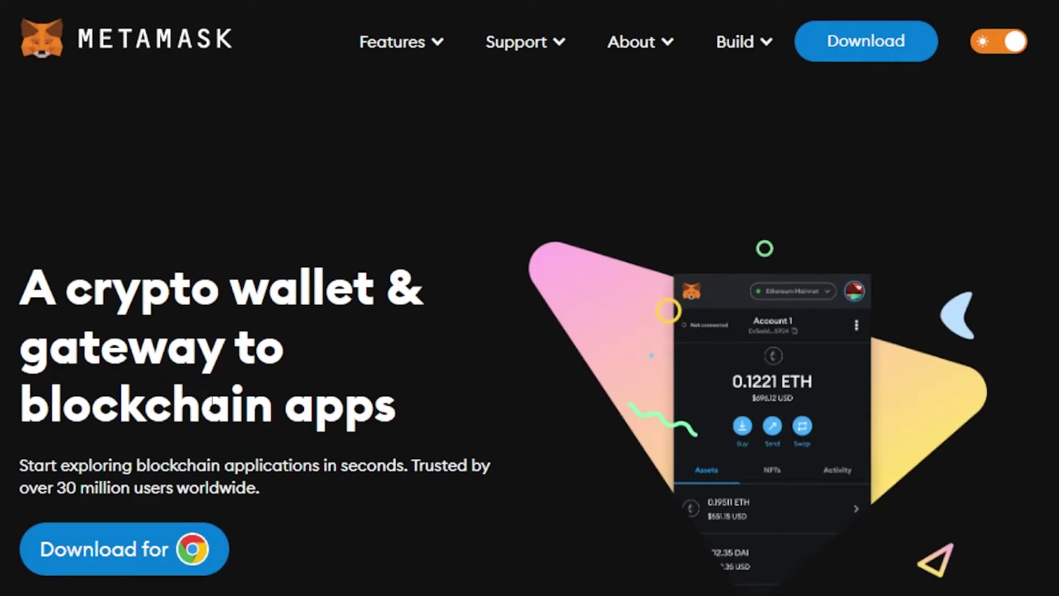
{"action": "left_click", "coordinate": [95, 566]}
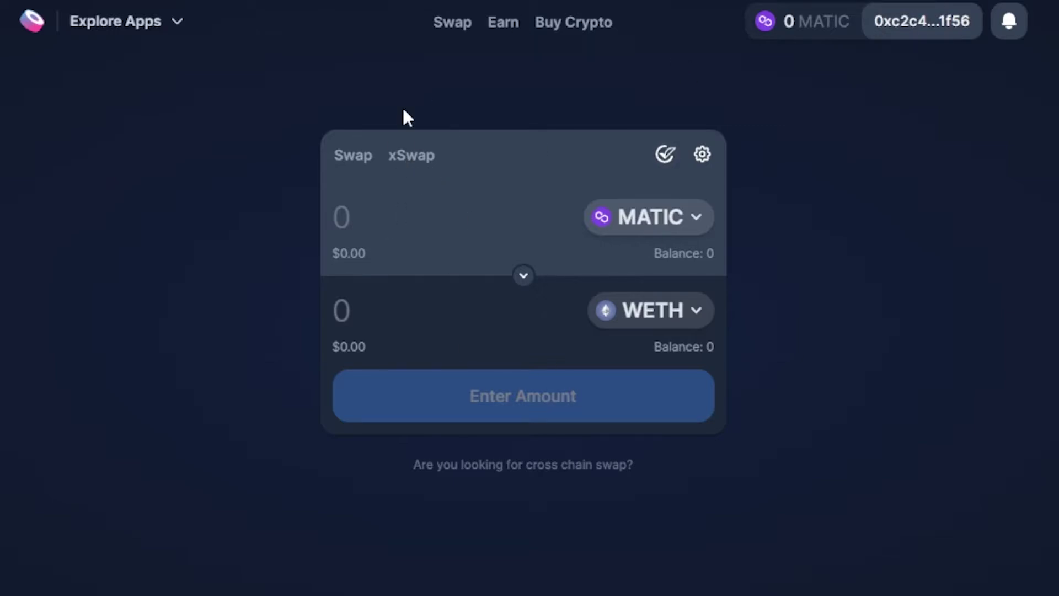
Step: Keep MATIC as the token to pay and choose AVAX as the token to receive
{"action": "left_click", "coordinate": [645, 219]}
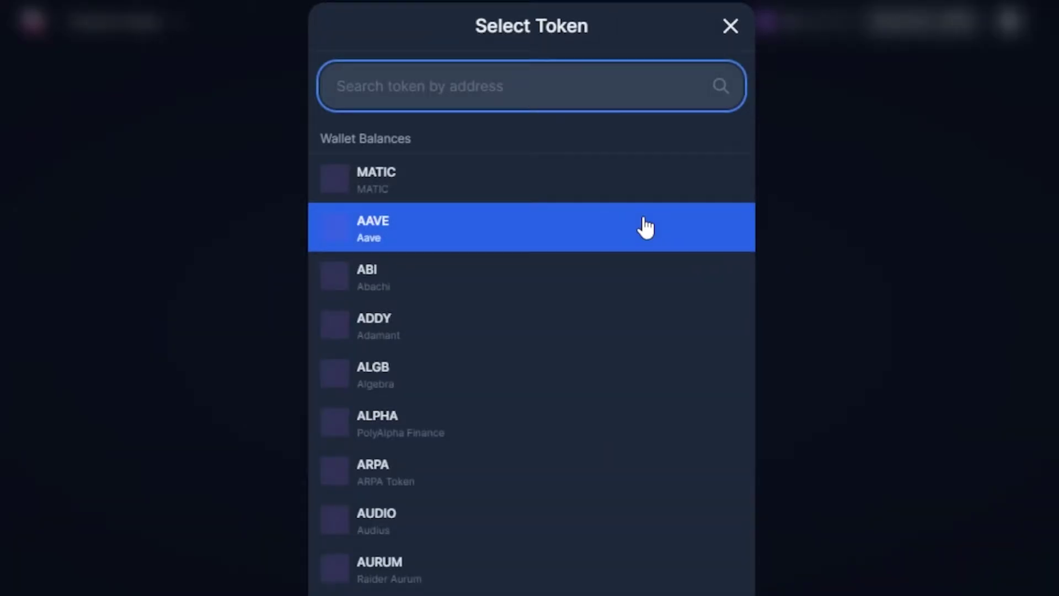
{"action": "left_click", "coordinate": [242, 414]}
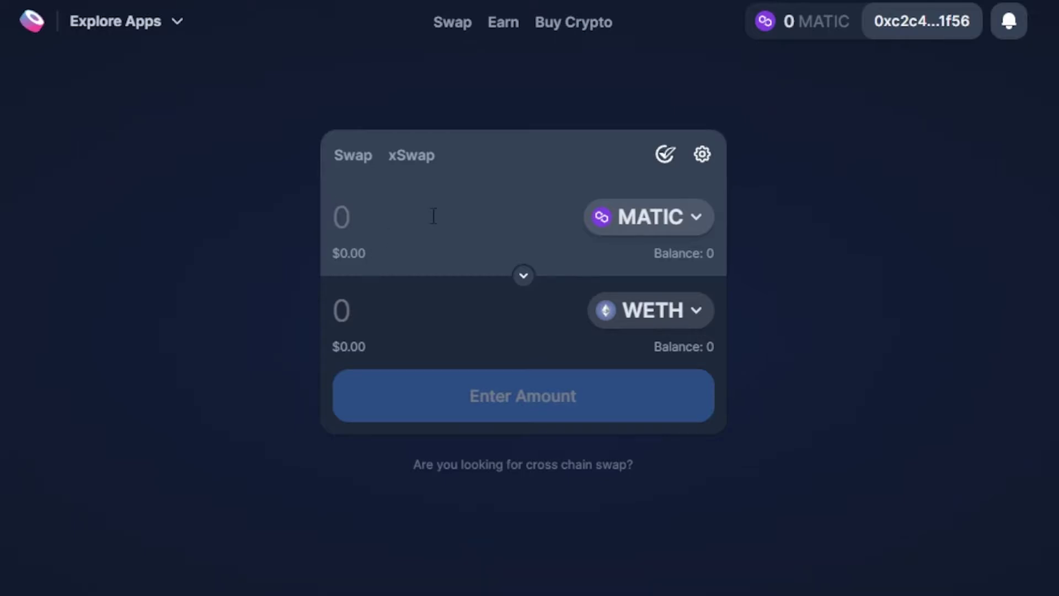
{"action": "left_click", "coordinate": [621, 223]}
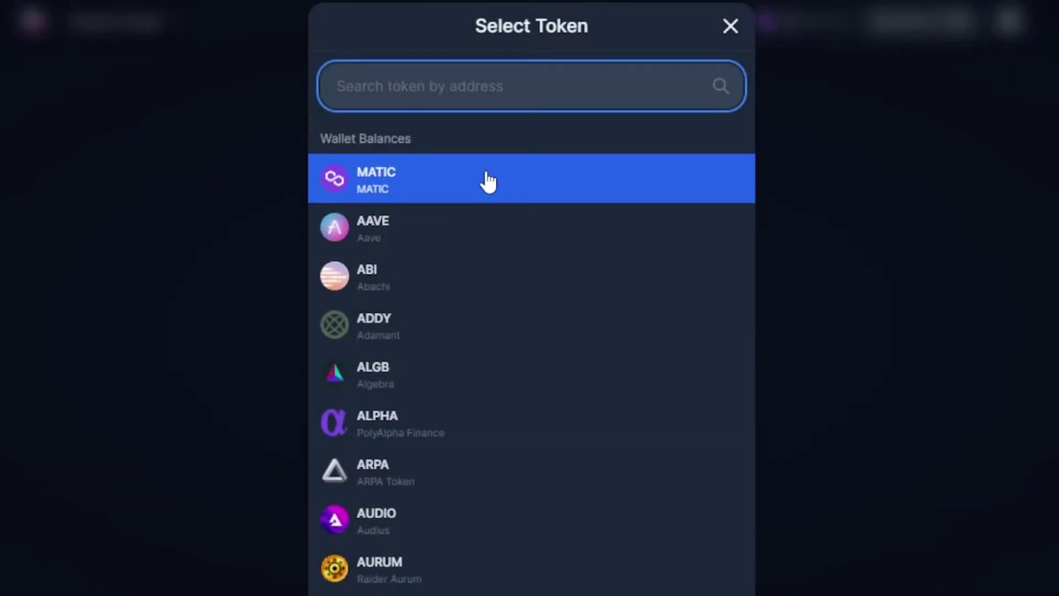
{"action": "left_click", "coordinate": [426, 175]}
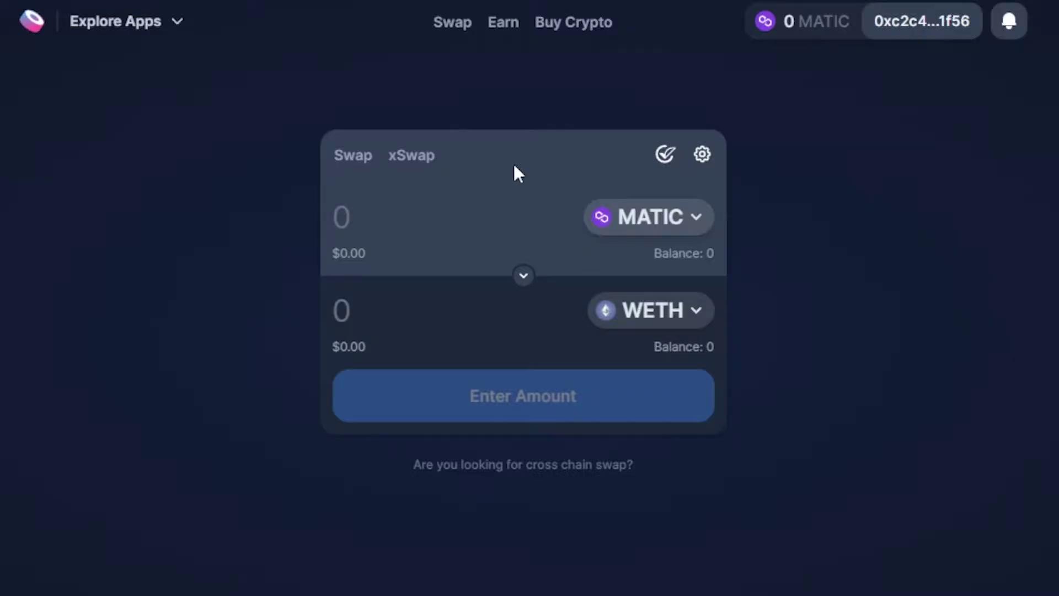
{"action": "left_click", "coordinate": [624, 313]}
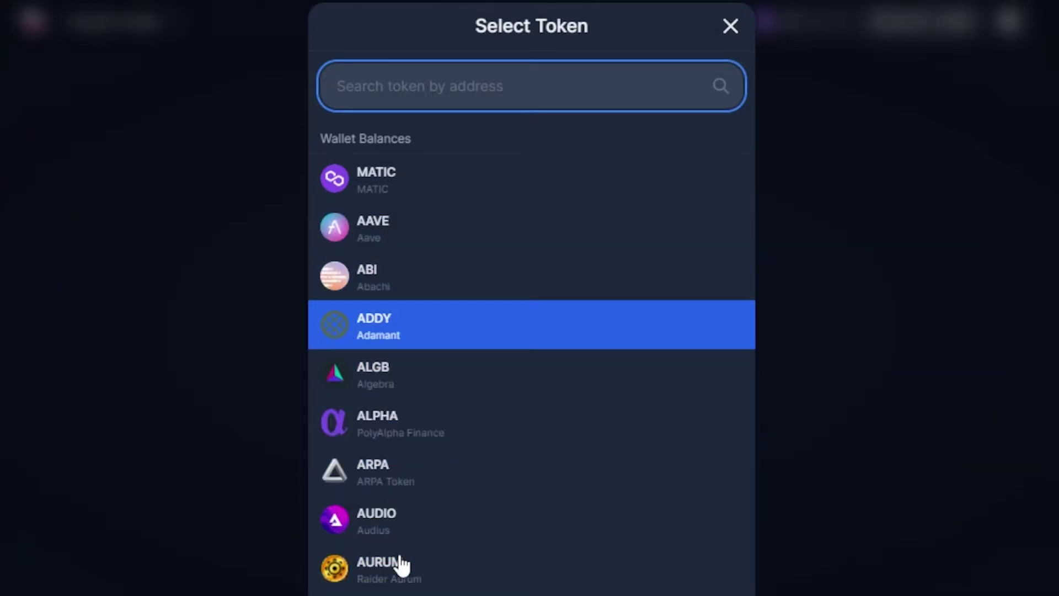
{"action": "left_click", "coordinate": [405, 590]}
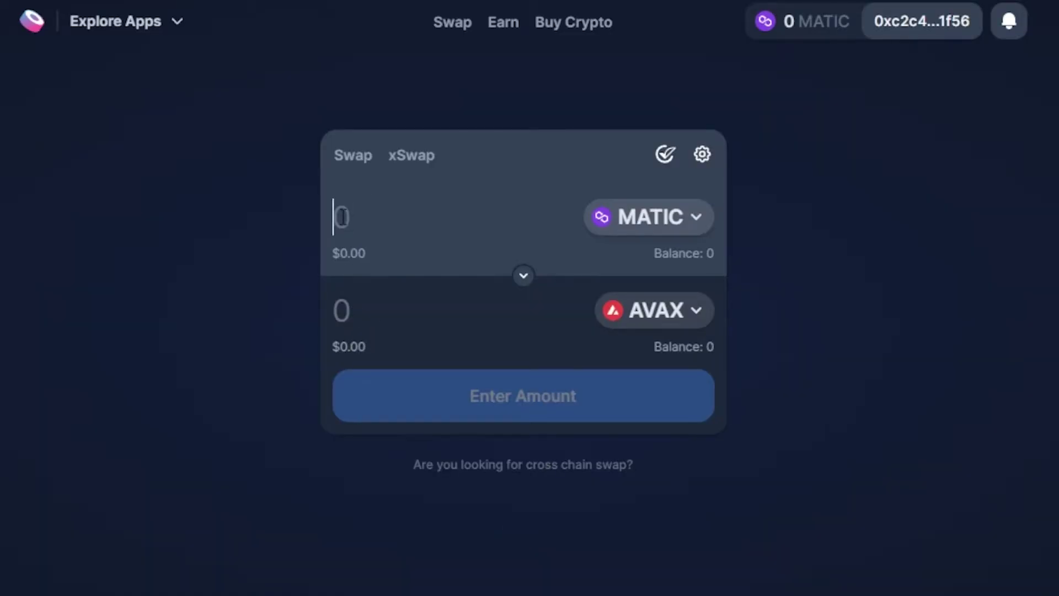
{"action": "type", "text": "10"}
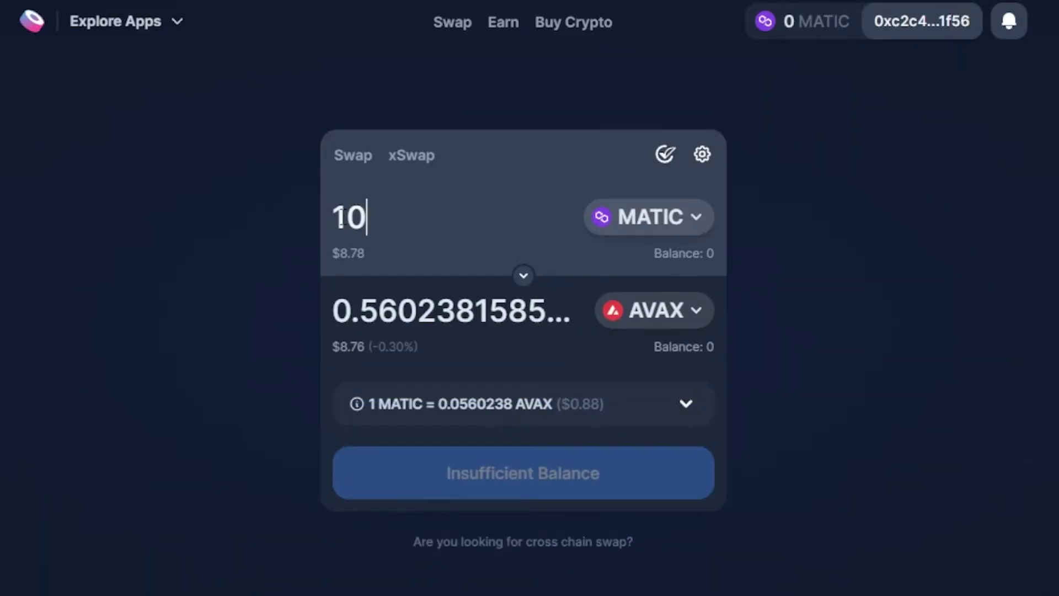
{"action": "type", "text": "0"}
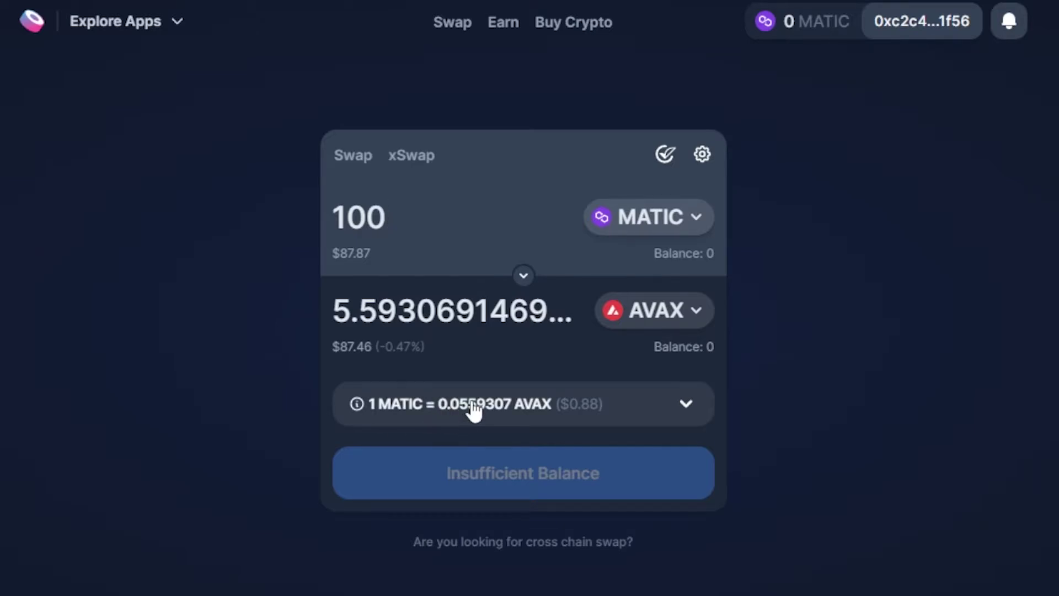
Step: Pair AAVE with MATIC and change the pay amount from 100 to 10
{"action": "left_click", "coordinate": [604, 224]}
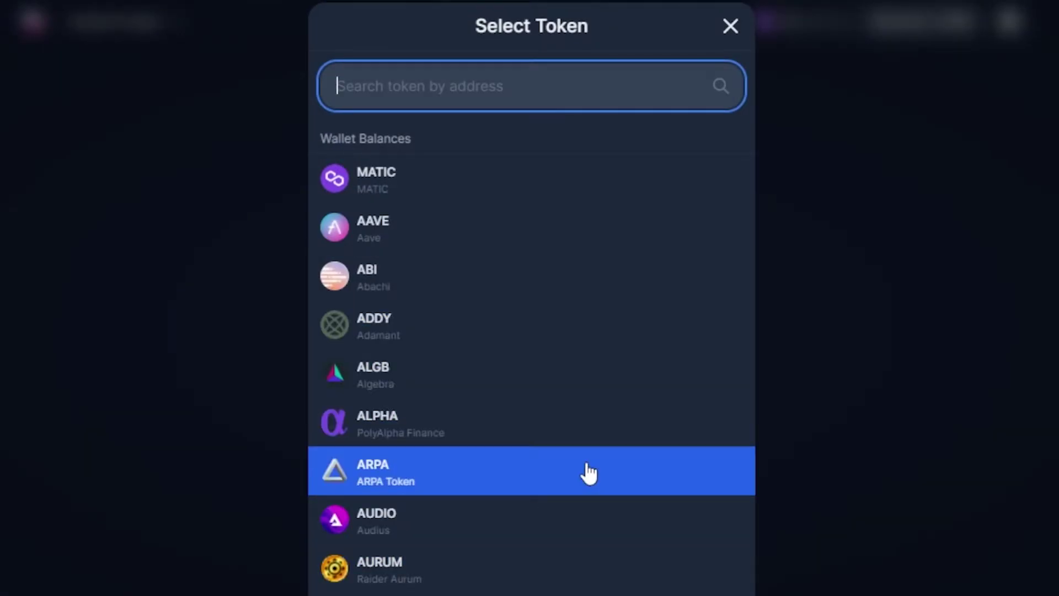
{"action": "left_click", "coordinate": [393, 229]}
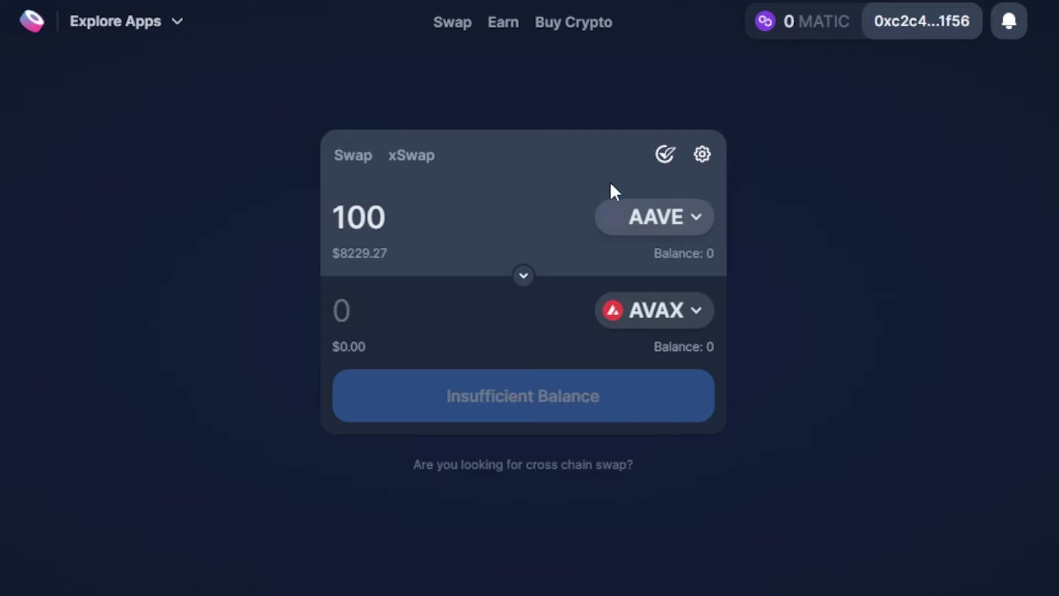
{"action": "left_click", "coordinate": [620, 313]}
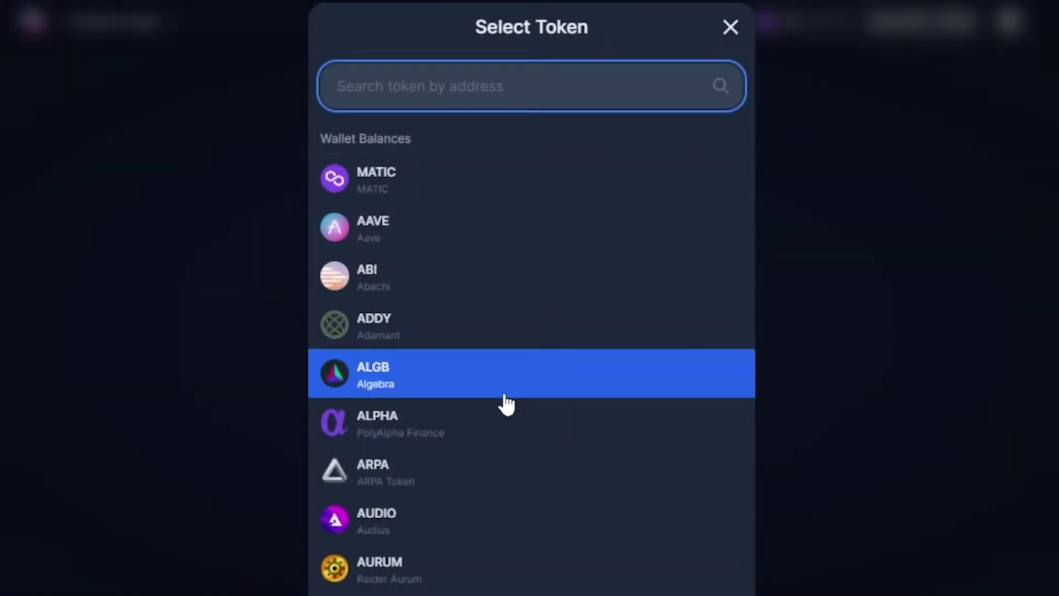
{"action": "left_click", "coordinate": [420, 184]}
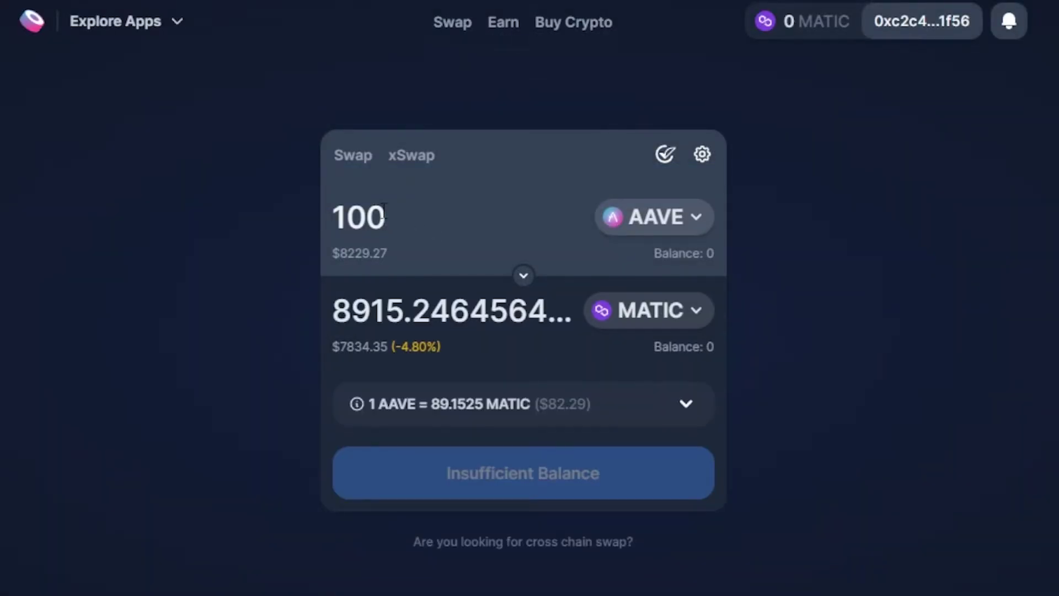
{"action": "left_click", "coordinate": [345, 255]}
{"action": "key", "text": "BackSpace"}
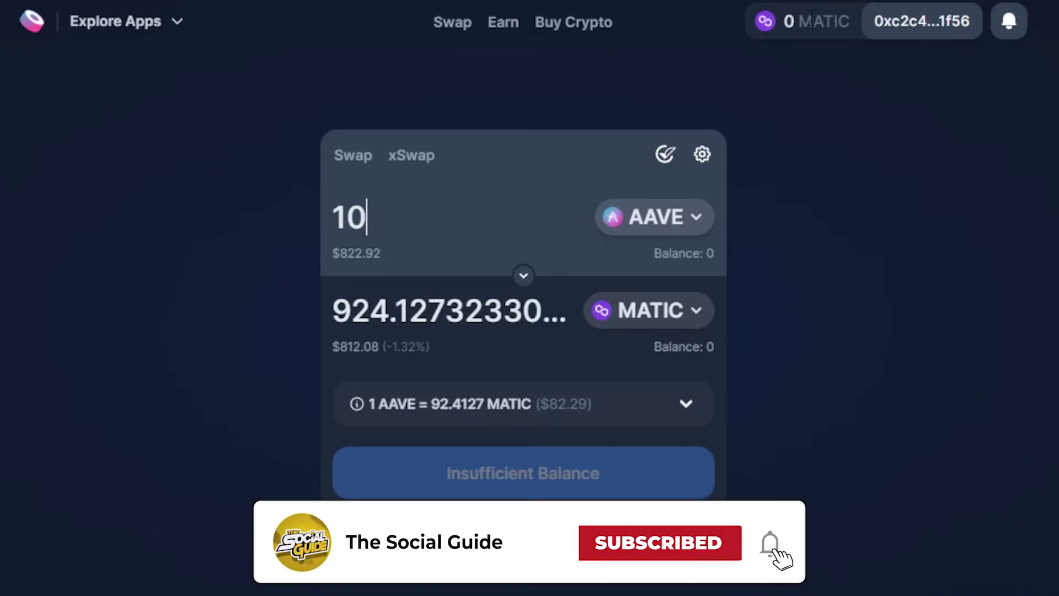
Step: Go to the Earn page and highlight its description text
{"action": "left_click", "coordinate": [503, 22]}
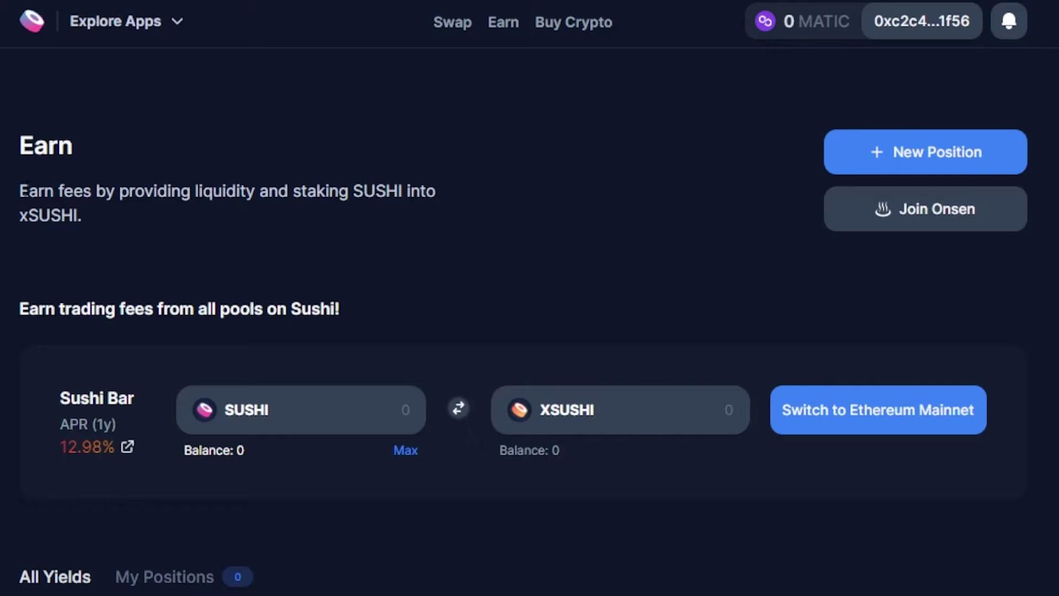
{"action": "left_click_drag", "start_coordinate": [30, 191], "coordinate": [430, 192]}
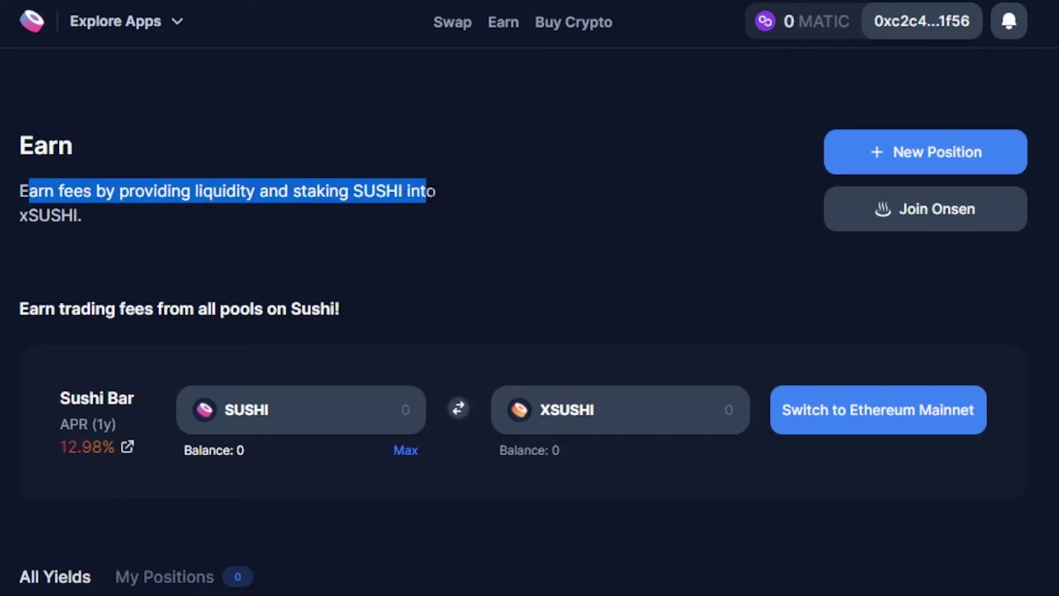
{"action": "left_click", "coordinate": [480, 208]}
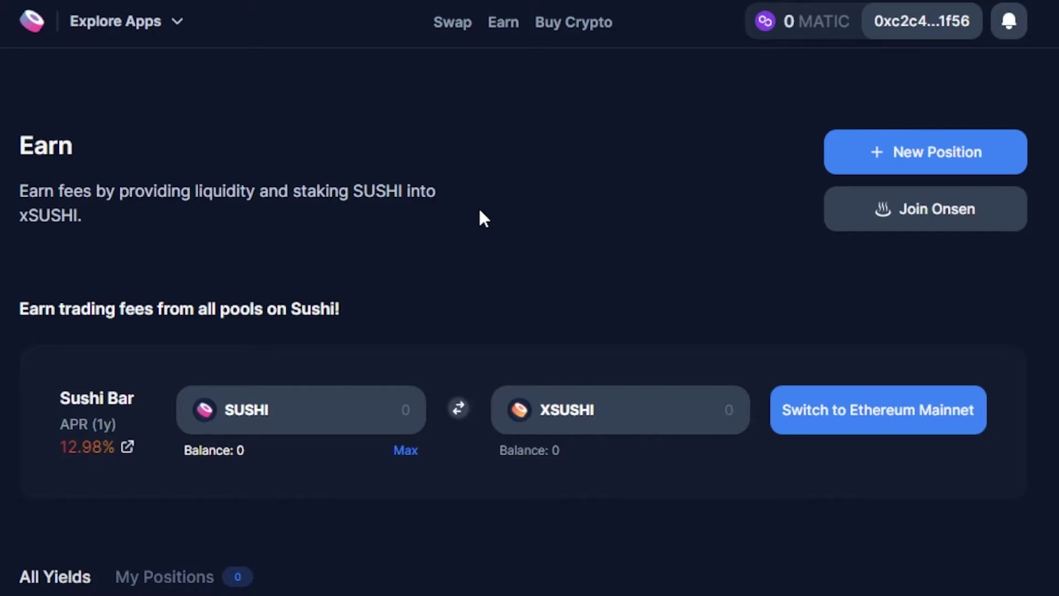
{"action": "scroll", "coordinate": [480, 208], "scroll_direction": "down", "scroll_amount": 5}
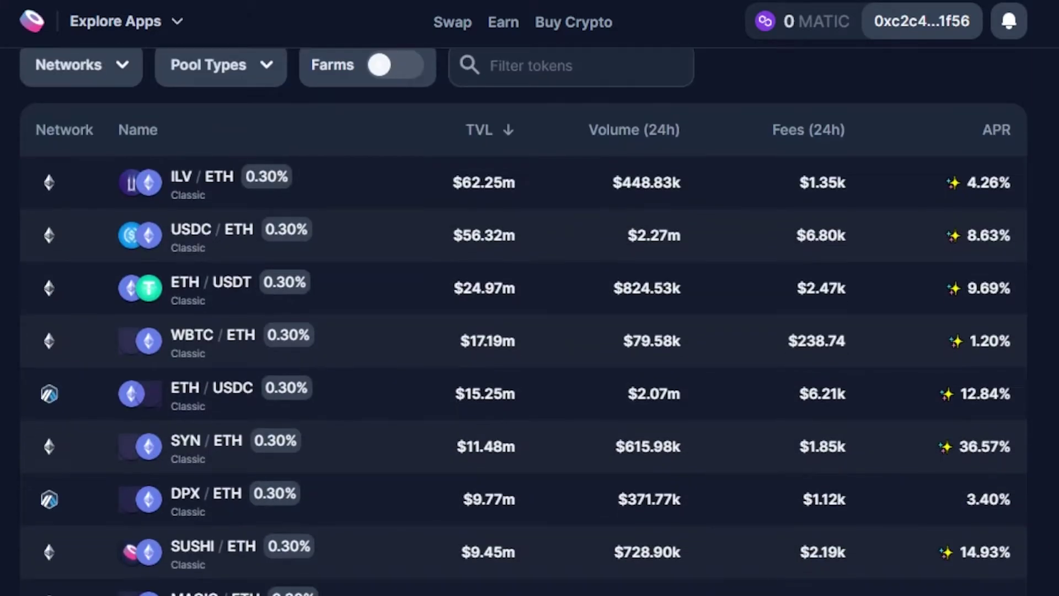
{"action": "scroll", "coordinate": [479, 209], "scroll_direction": "down", "scroll_amount": 3}
{"action": "scroll", "coordinate": [479, 209], "scroll_direction": "up", "scroll_amount": 3}
{"action": "scroll", "coordinate": [480, 208], "scroll_direction": "up", "scroll_amount": 4}
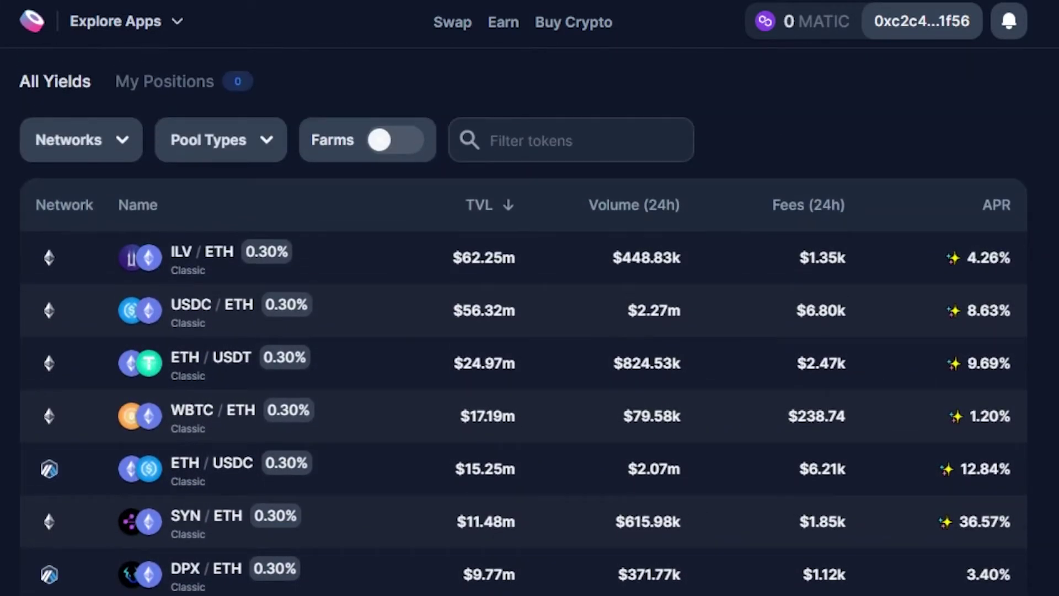
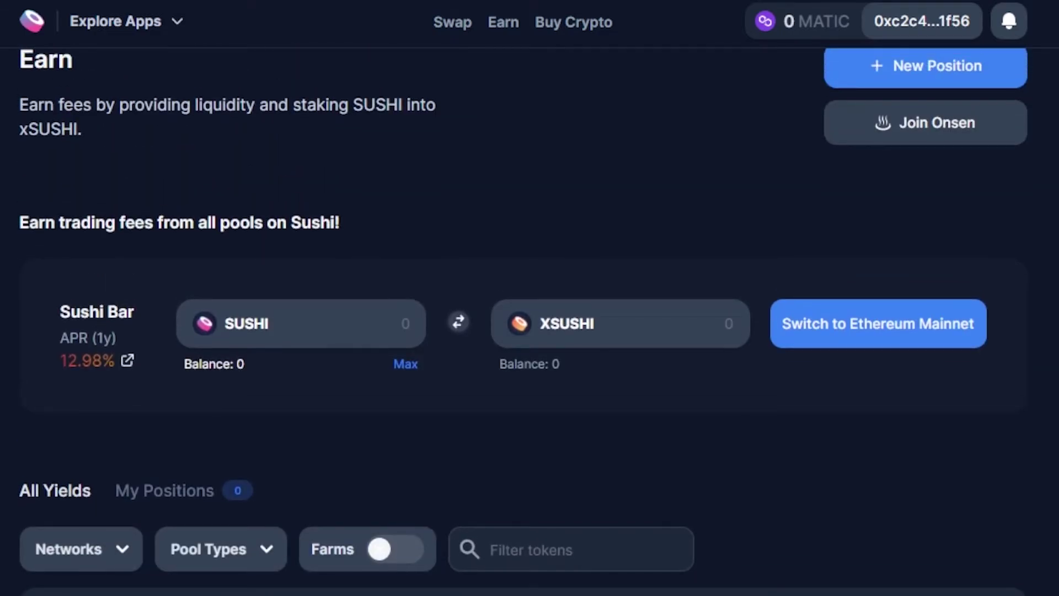
{"action": "scroll", "coordinate": [530, 323], "scroll_direction": "up", "scroll_amount": 1}
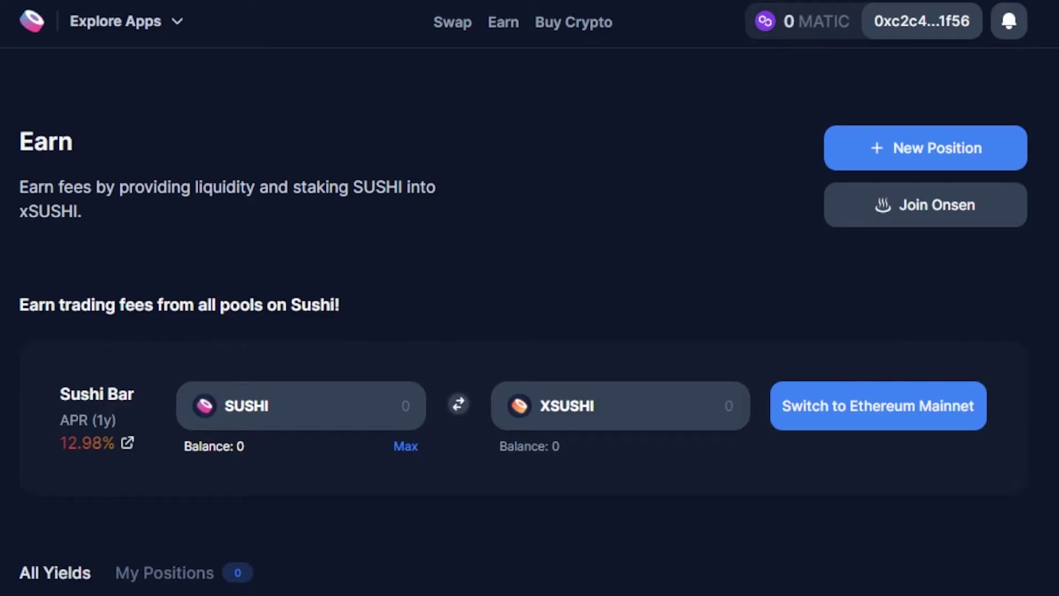
{"action": "scroll", "coordinate": [530, 324], "scroll_direction": "down", "scroll_amount": 1}
{"action": "scroll", "coordinate": [530, 324], "scroll_direction": "down", "scroll_amount": 2}
{"action": "scroll", "coordinate": [530, 323], "scroll_direction": "down", "scroll_amount": 1}
{"action": "scroll", "coordinate": [531, 323], "scroll_direction": "down", "scroll_amount": 3}
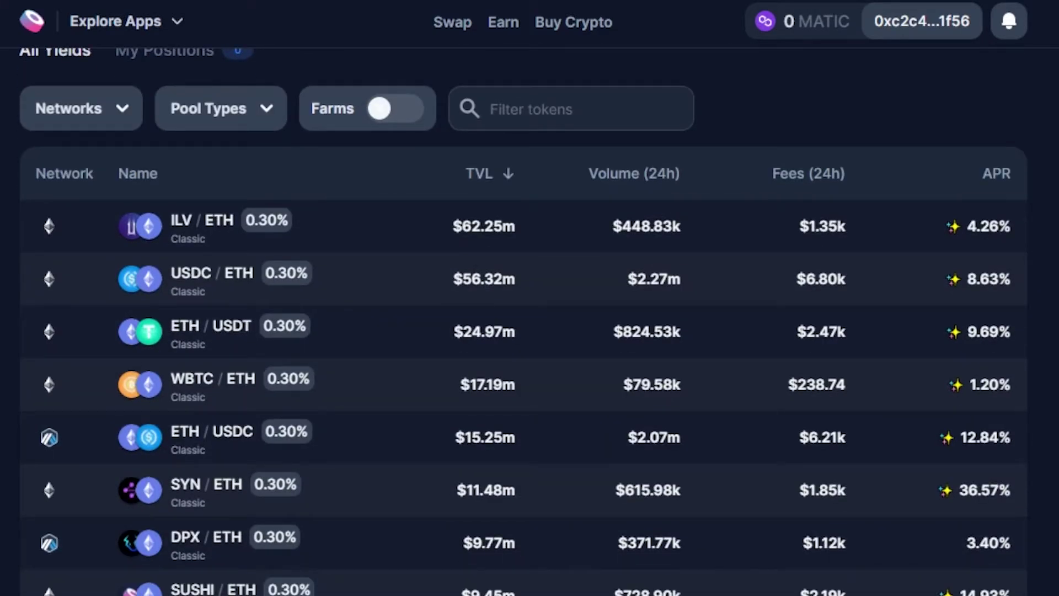
{"action": "scroll", "coordinate": [530, 322], "scroll_direction": "down", "scroll_amount": 3}
{"action": "scroll", "coordinate": [530, 323], "scroll_direction": "down", "scroll_amount": 1}
{"action": "scroll", "coordinate": [530, 323], "scroll_direction": "down", "scroll_amount": 2}
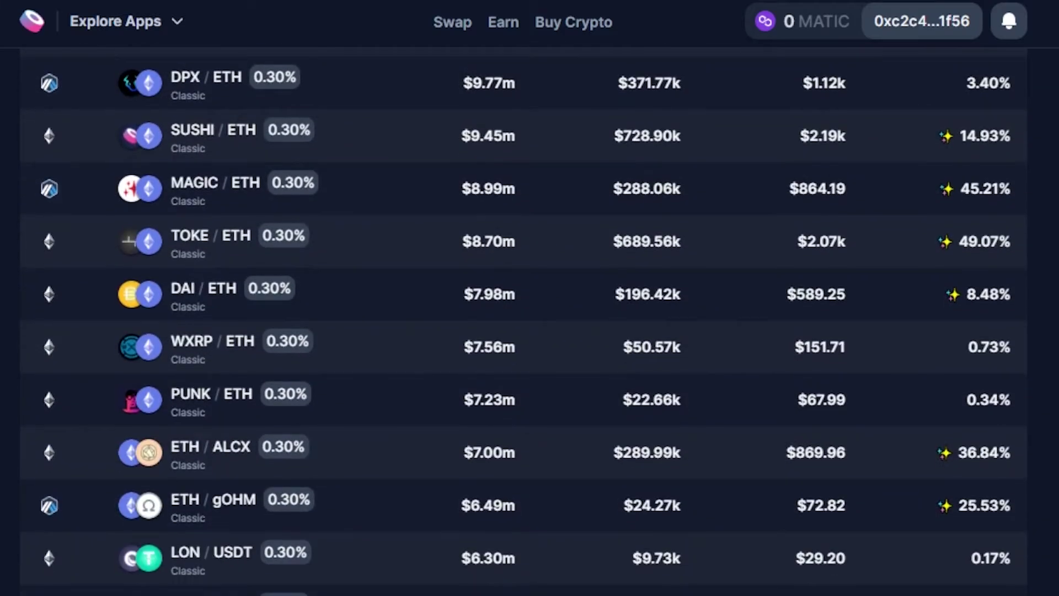
{"action": "scroll", "coordinate": [530, 324], "scroll_direction": "down", "scroll_amount": 2}
{"action": "scroll", "coordinate": [529, 323], "scroll_direction": "down", "scroll_amount": 1}
{"action": "scroll", "coordinate": [530, 323], "scroll_direction": "up", "scroll_amount": 4}
{"action": "scroll", "coordinate": [529, 323], "scroll_direction": "up", "scroll_amount": 5}
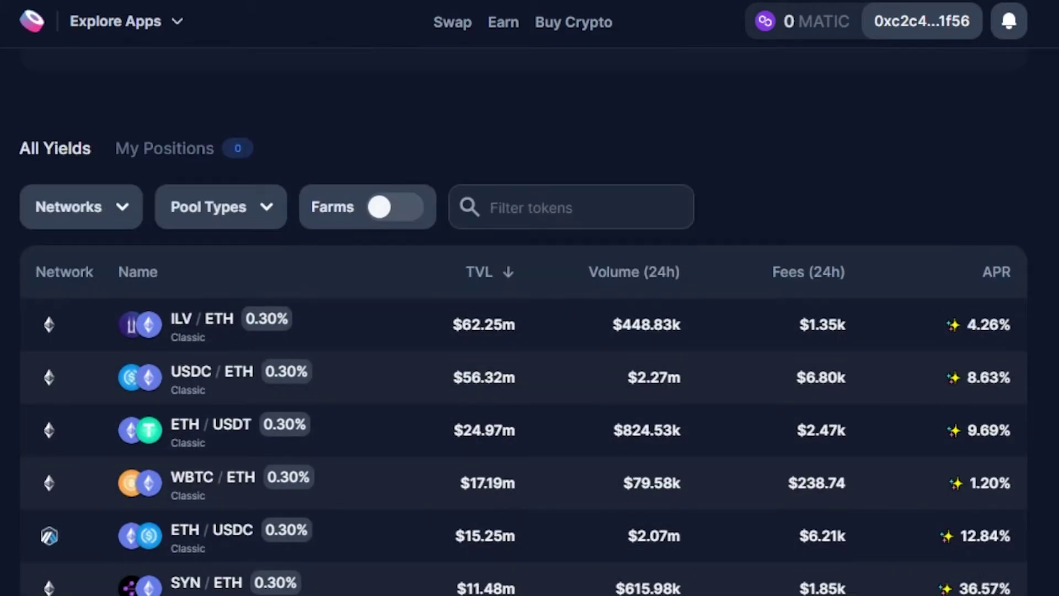
{"action": "scroll", "coordinate": [530, 324], "scroll_direction": "up", "scroll_amount": 2}
{"action": "scroll", "coordinate": [530, 323], "scroll_direction": "up", "scroll_amount": 1}
{"action": "scroll", "coordinate": [529, 323], "scroll_direction": "up", "scroll_amount": 2}
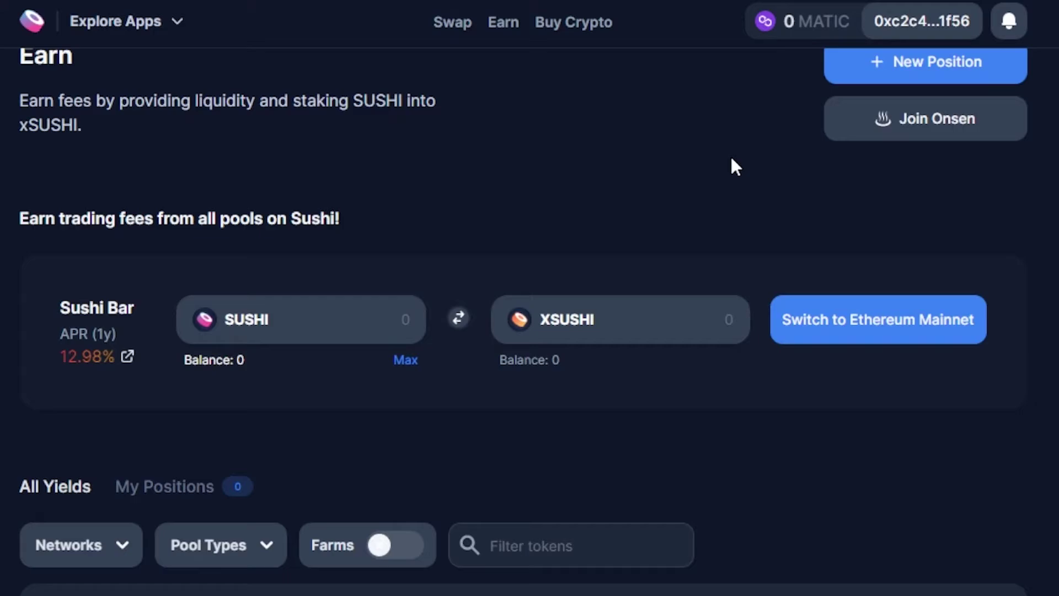
{"action": "scroll", "coordinate": [732, 166], "scroll_direction": "up", "scroll_amount": 2}
{"action": "scroll", "coordinate": [732, 166], "scroll_direction": "down", "scroll_amount": 3}
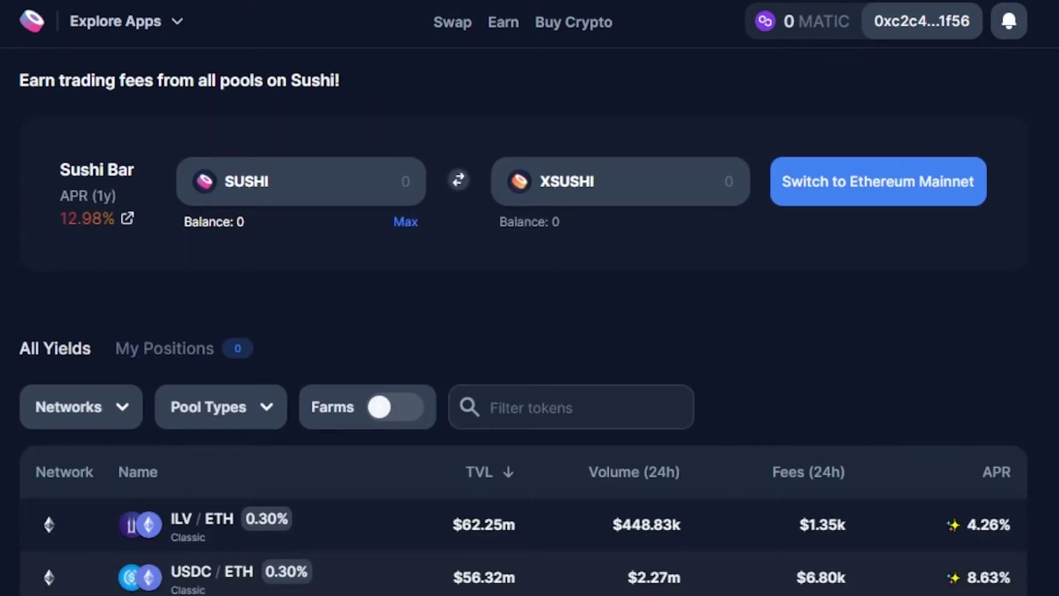
{"action": "scroll", "coordinate": [529, 332], "scroll_direction": "up", "scroll_amount": 2}
{"action": "scroll", "coordinate": [530, 331], "scroll_direction": "up", "scroll_amount": 1}
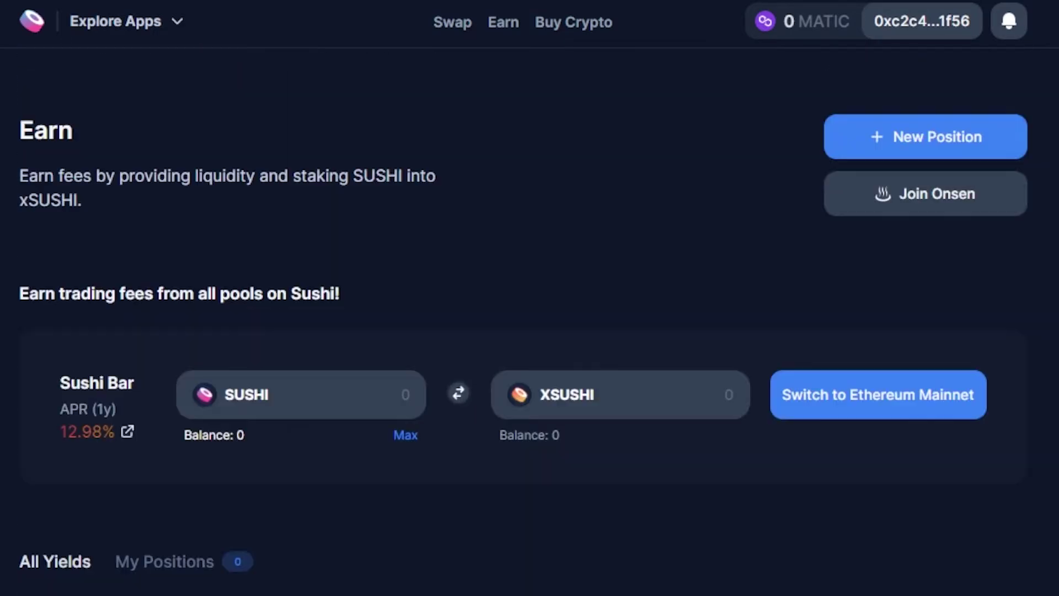
{"action": "scroll", "coordinate": [530, 332], "scroll_direction": "down", "scroll_amount": 3}
{"action": "scroll", "coordinate": [530, 331], "scroll_direction": "up", "scroll_amount": 3}
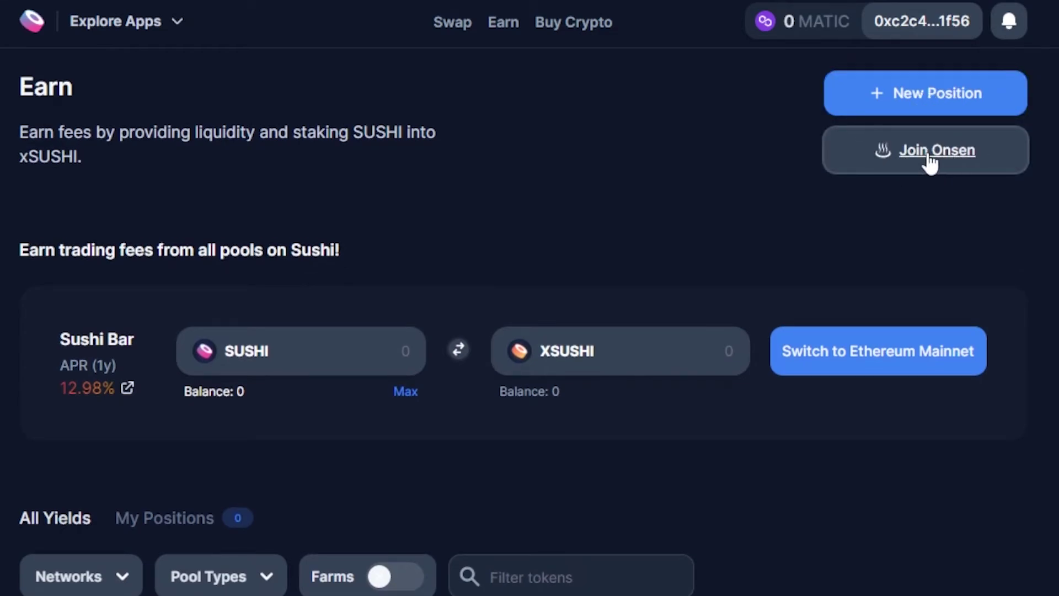
Step: Start a new position to open the Add Liquidity page on Ethereum, Classic pool with 0.30% fee
{"action": "left_click", "coordinate": [910, 101]}
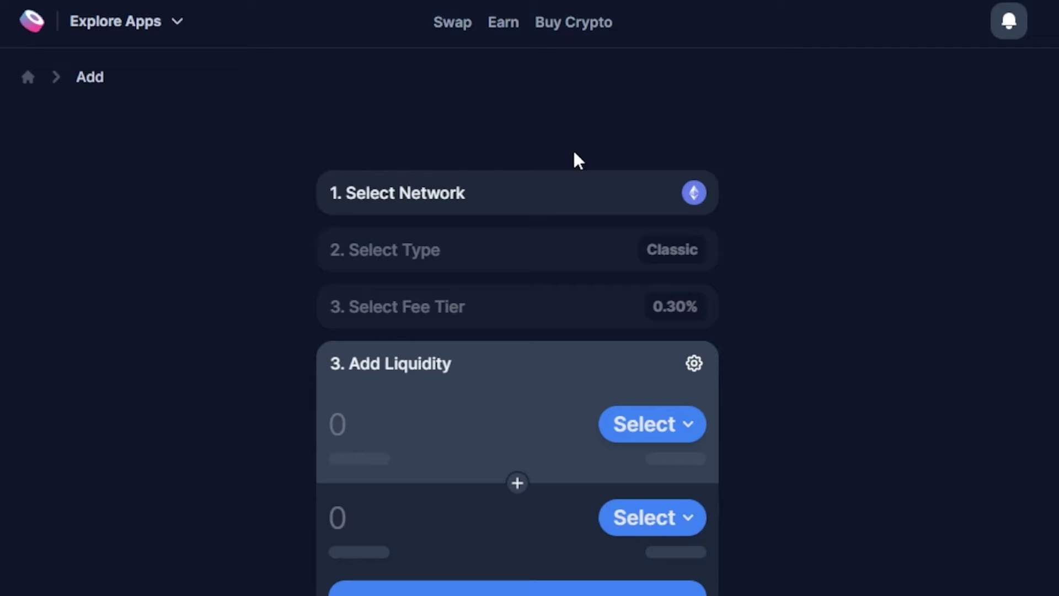
{"action": "scroll", "coordinate": [887, 207], "scroll_direction": "down", "scroll_amount": 2}
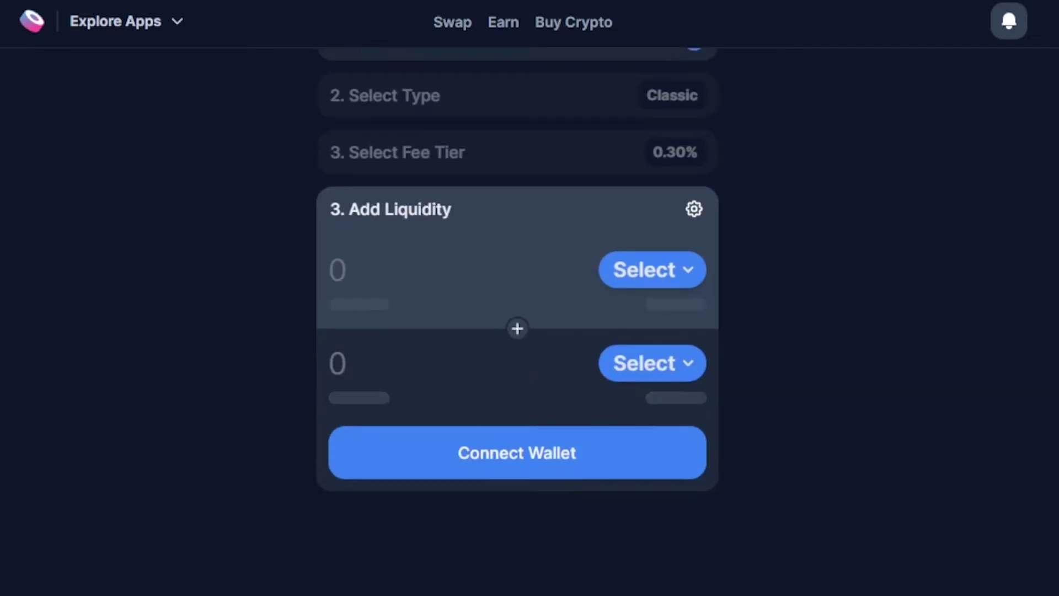
{"action": "scroll", "coordinate": [742, 199], "scroll_direction": "up", "scroll_amount": 2}
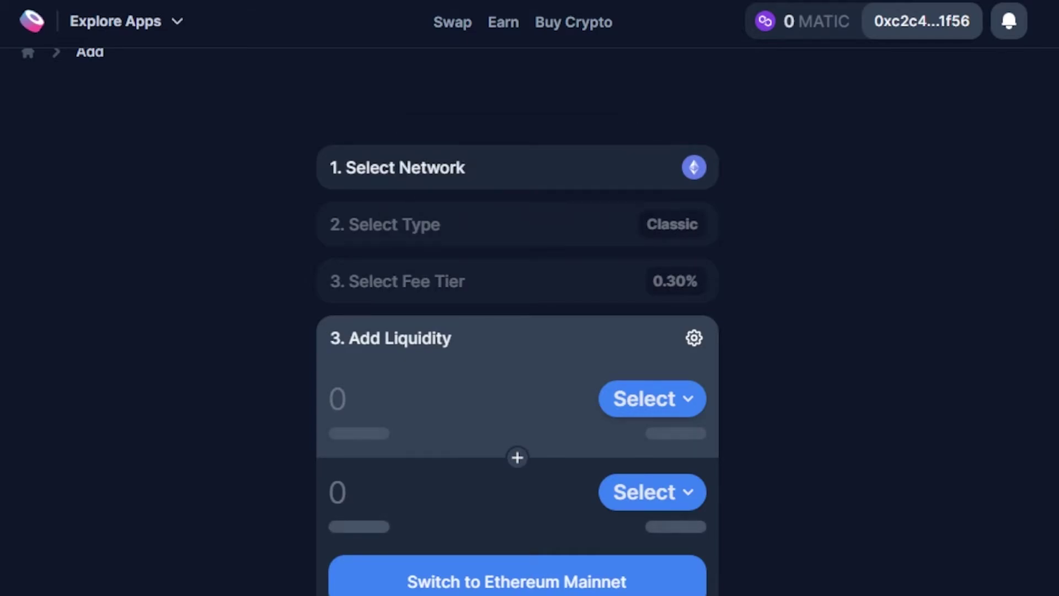
{"action": "scroll", "coordinate": [517, 331], "scroll_direction": "down", "scroll_amount": 3}
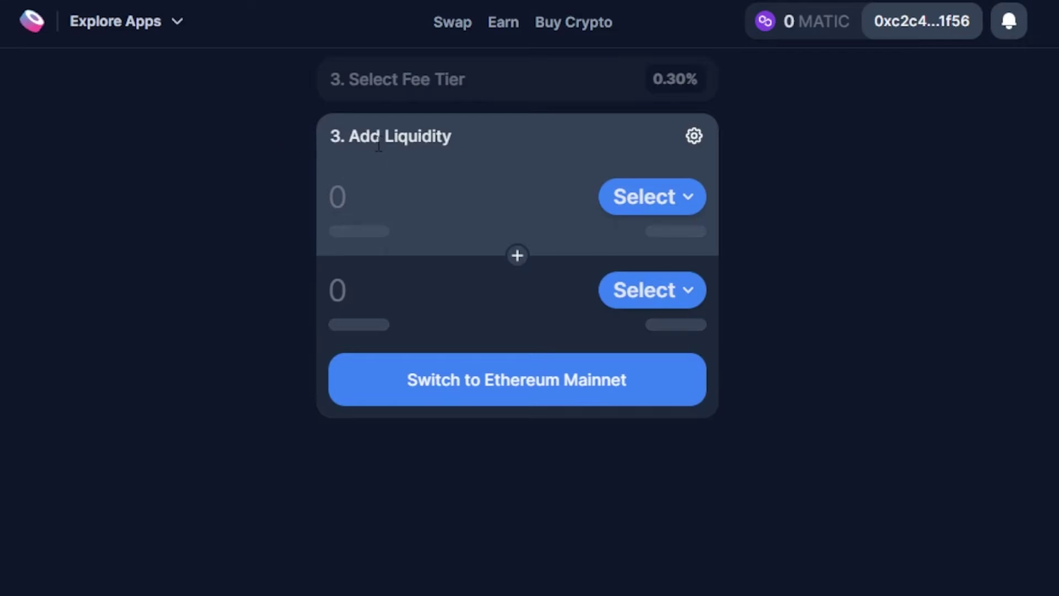
Step: Pick ETH and 0xBTC as the pair and ask MetaMask to switch from Polygon to Ethereum Mainnet
{"action": "left_click", "coordinate": [654, 199]}
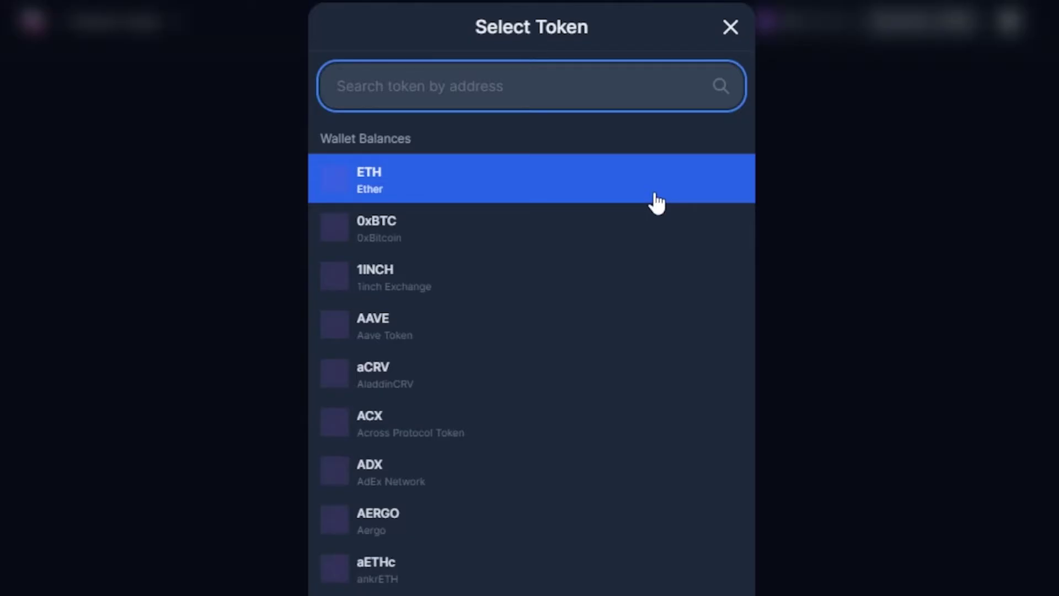
{"action": "left_click", "coordinate": [390, 184]}
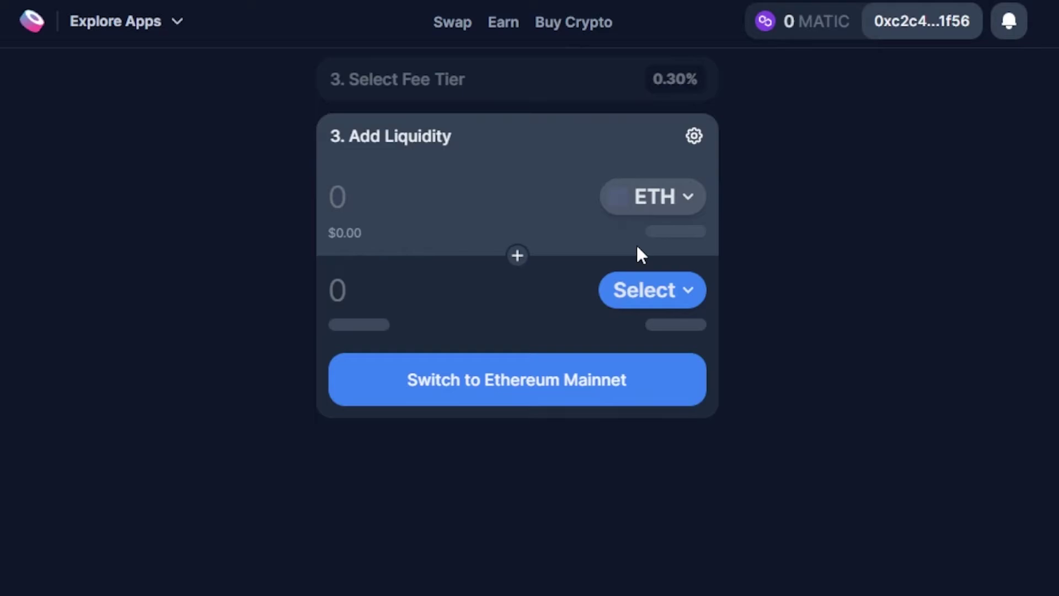
{"action": "left_click", "coordinate": [667, 298]}
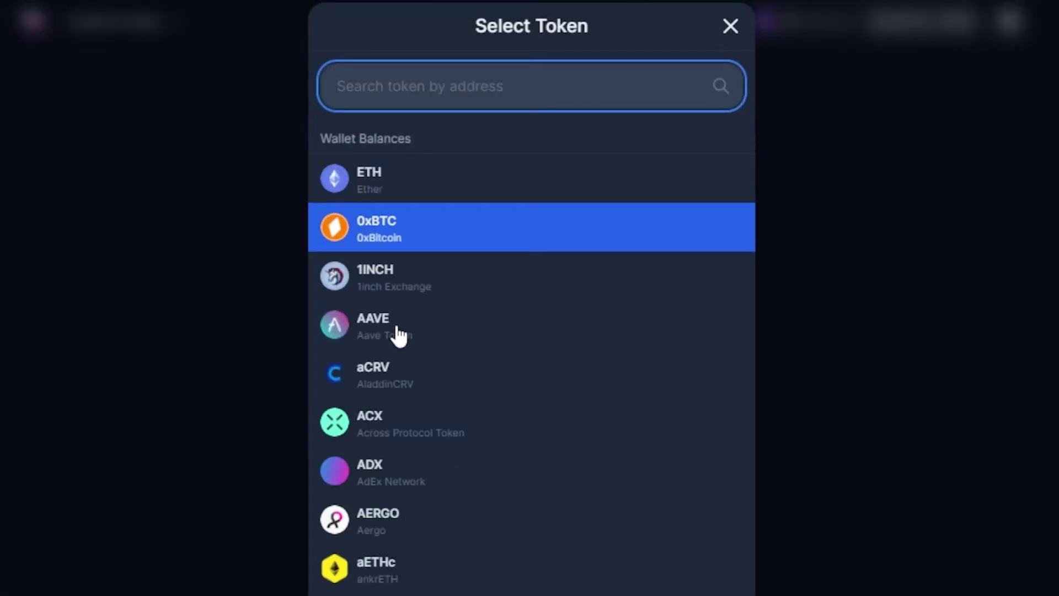
{"action": "left_click", "coordinate": [379, 233]}
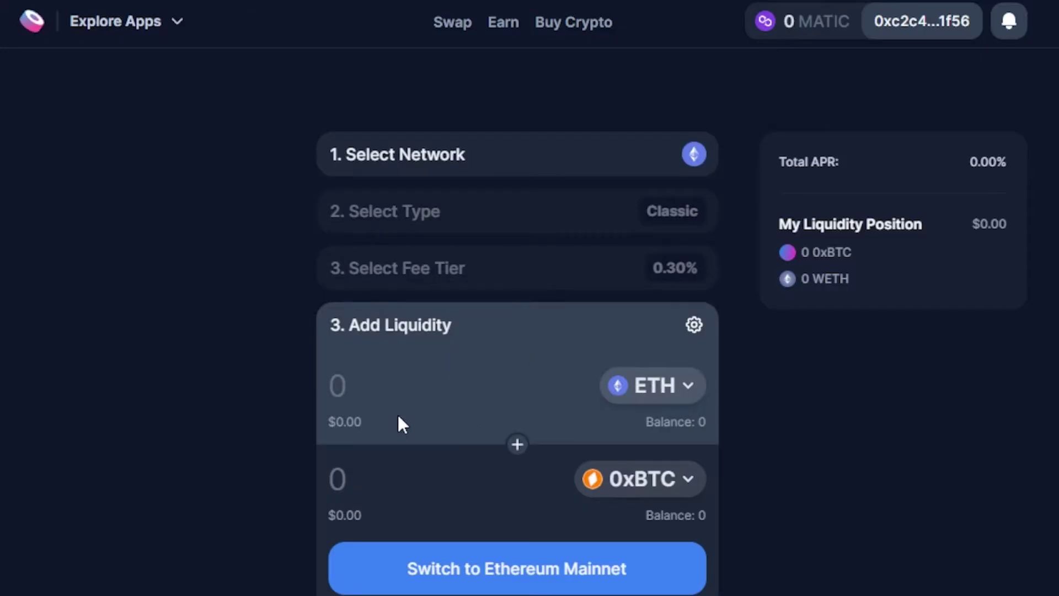
{"action": "left_click", "coordinate": [342, 389]}
{"action": "left_click", "coordinate": [459, 578]}
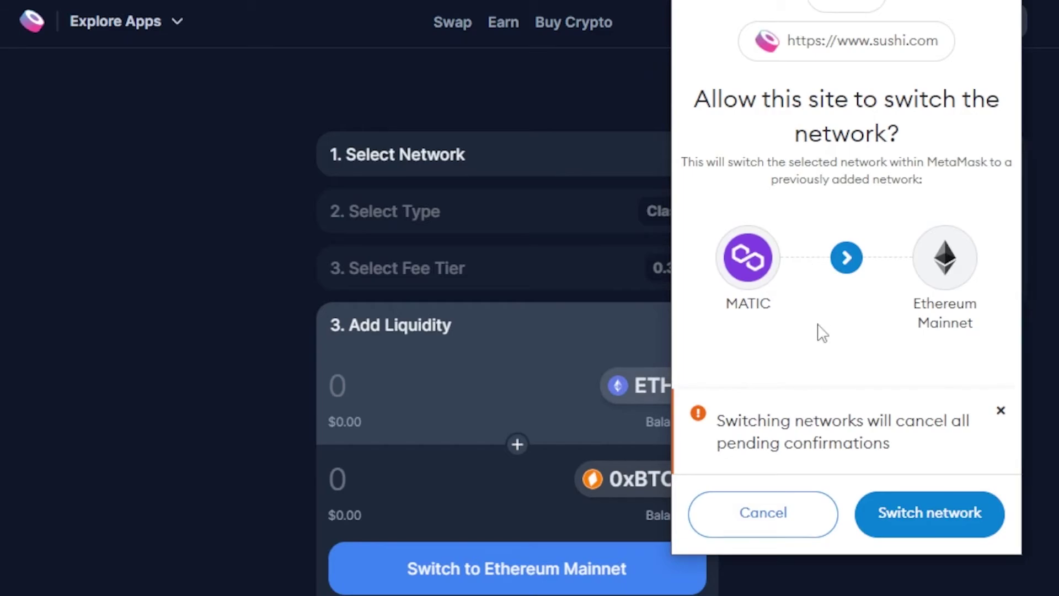
Step: Approve the Mainnet switch, enter 2 ETH, and select the auto-filled 0xBTC amount
{"action": "left_click", "coordinate": [945, 509]}
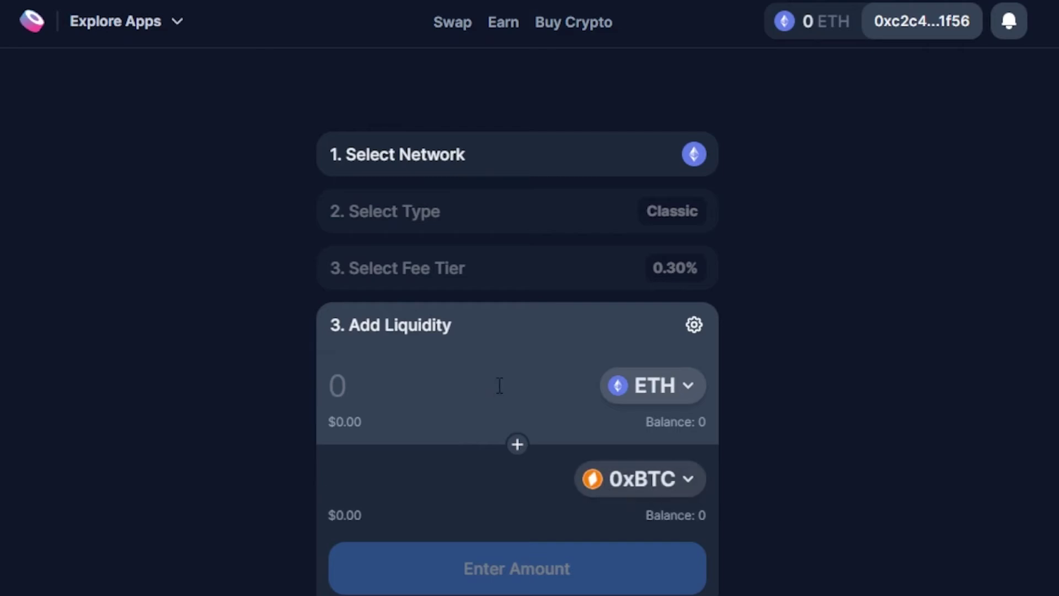
{"action": "left_click", "coordinate": [338, 388]}
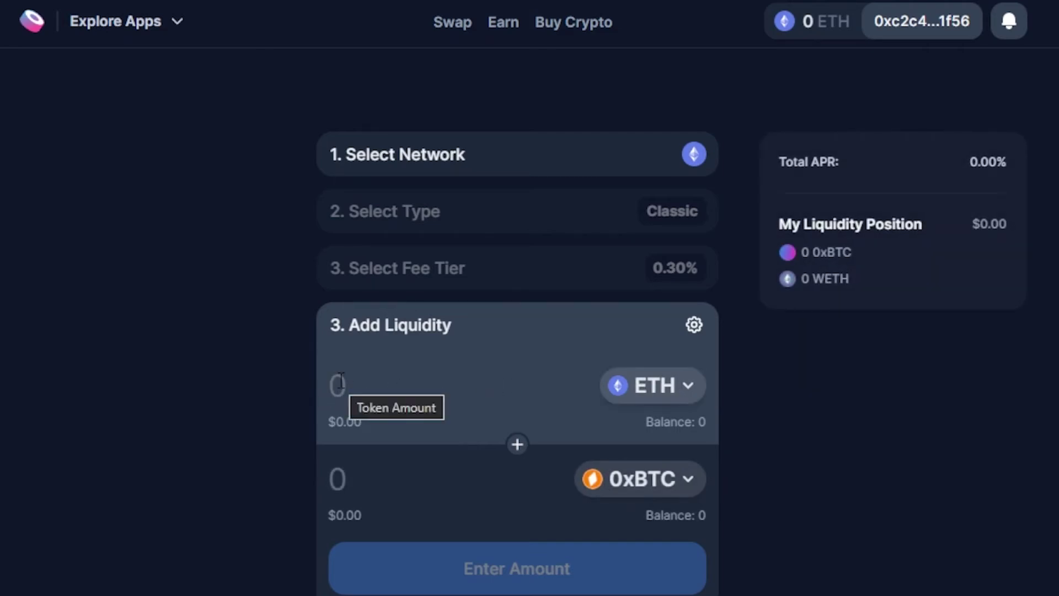
{"action": "type", "text": "2"}
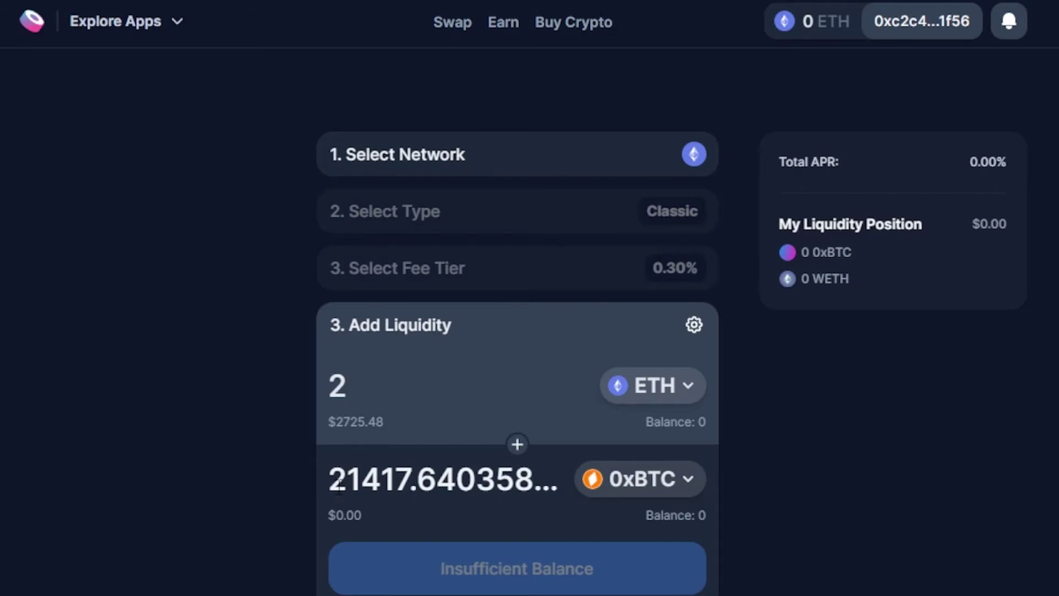
{"action": "left_click_drag", "start_coordinate": [339, 490], "coordinate": [572, 488]}
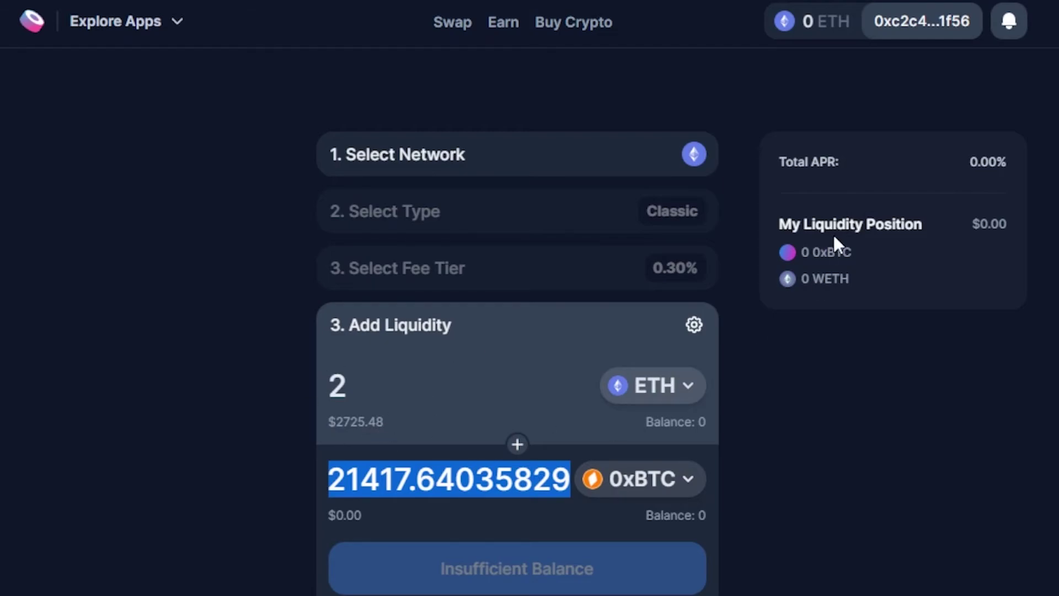
{"action": "scroll", "coordinate": [902, 242], "scroll_direction": "down", "scroll_amount": 3}
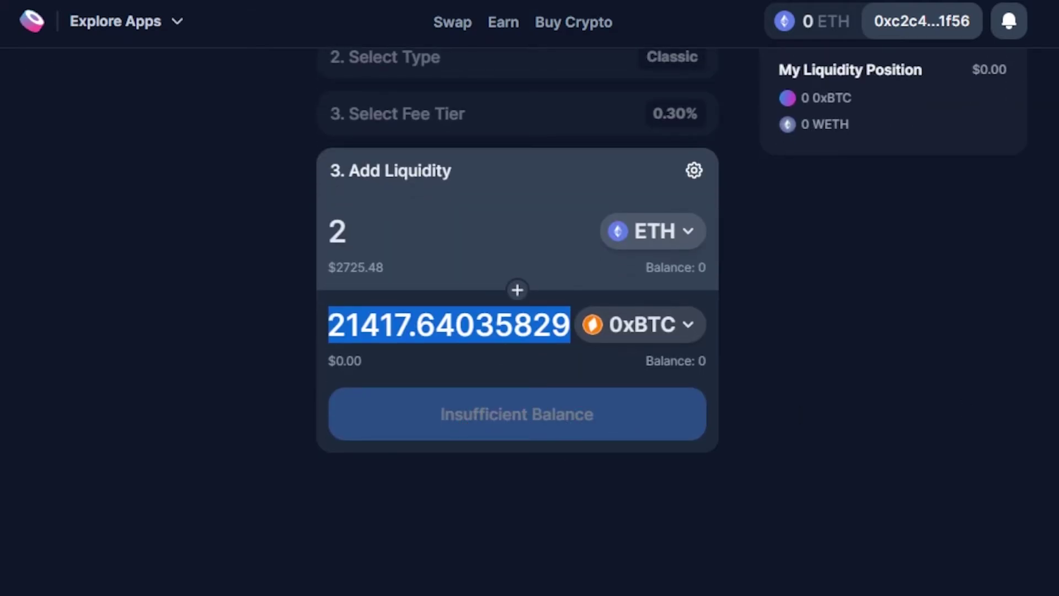
{"action": "scroll", "coordinate": [1013, 410], "scroll_direction": "up", "scroll_amount": 3}
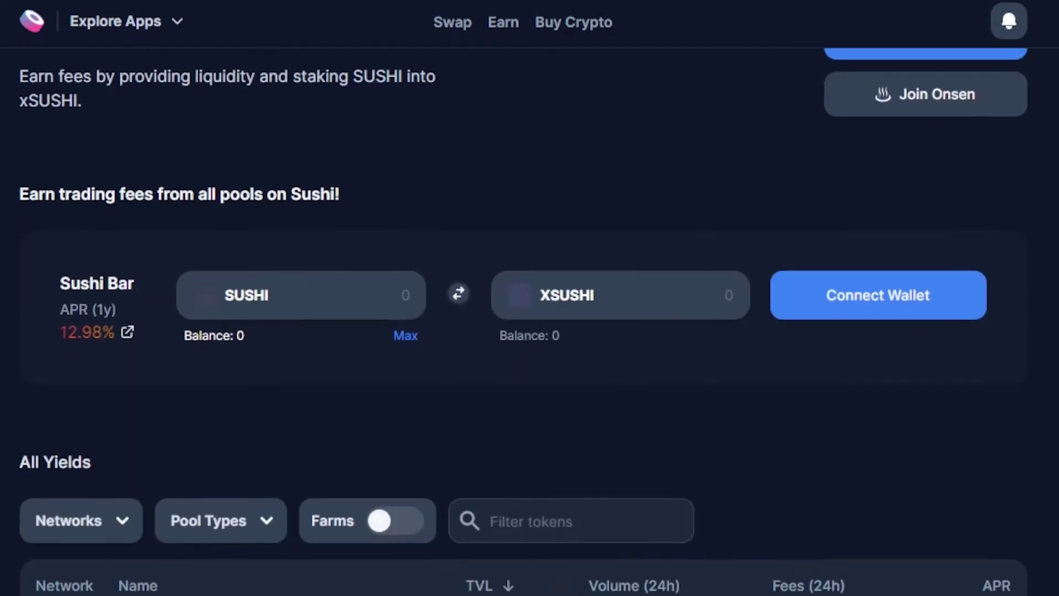
{"action": "scroll", "coordinate": [531, 331], "scroll_direction": "down", "scroll_amount": 5}
{"action": "scroll", "coordinate": [529, 331], "scroll_direction": "down", "scroll_amount": 2}
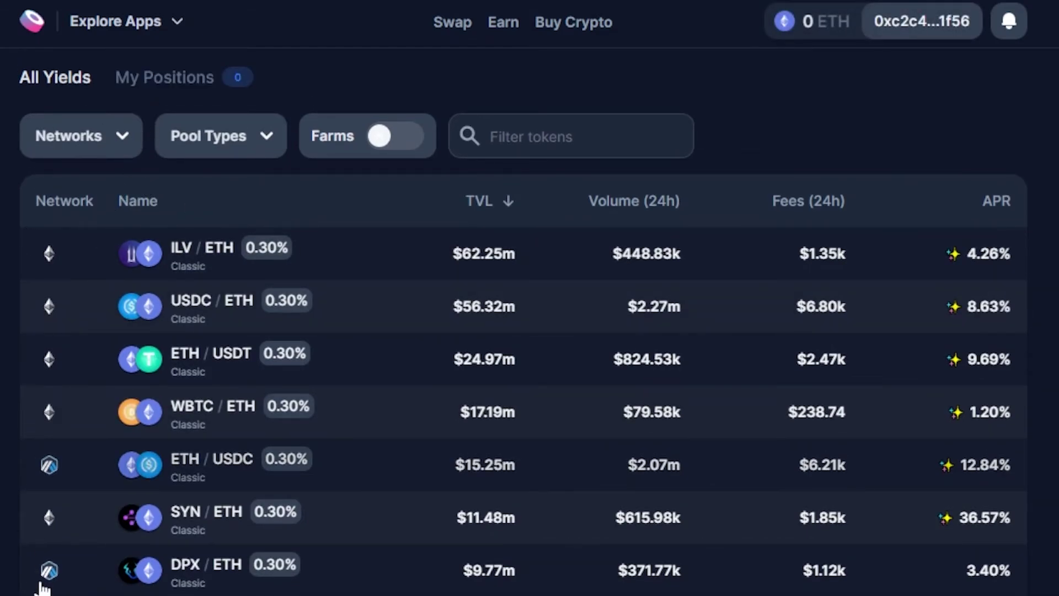
Step: Show the ILV/ETH farm details with 4.26% APR and 445.92 SUSHI daily rewards
{"action": "left_click", "coordinate": [43, 471]}
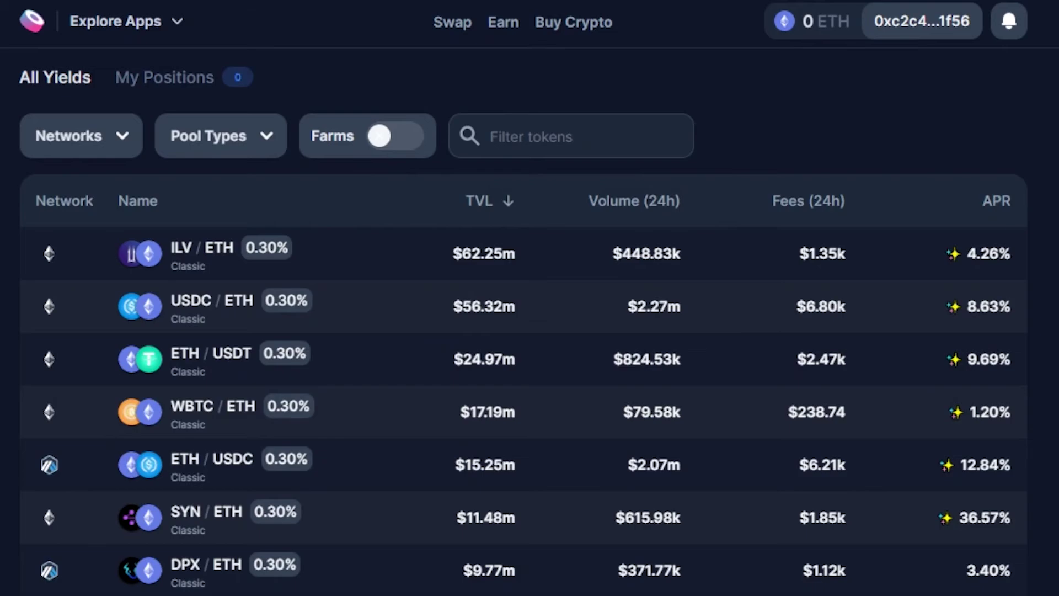
{"action": "scroll", "coordinate": [524, 331], "scroll_direction": "down", "scroll_amount": 3}
{"action": "scroll", "coordinate": [524, 331], "scroll_direction": "down", "scroll_amount": 3}
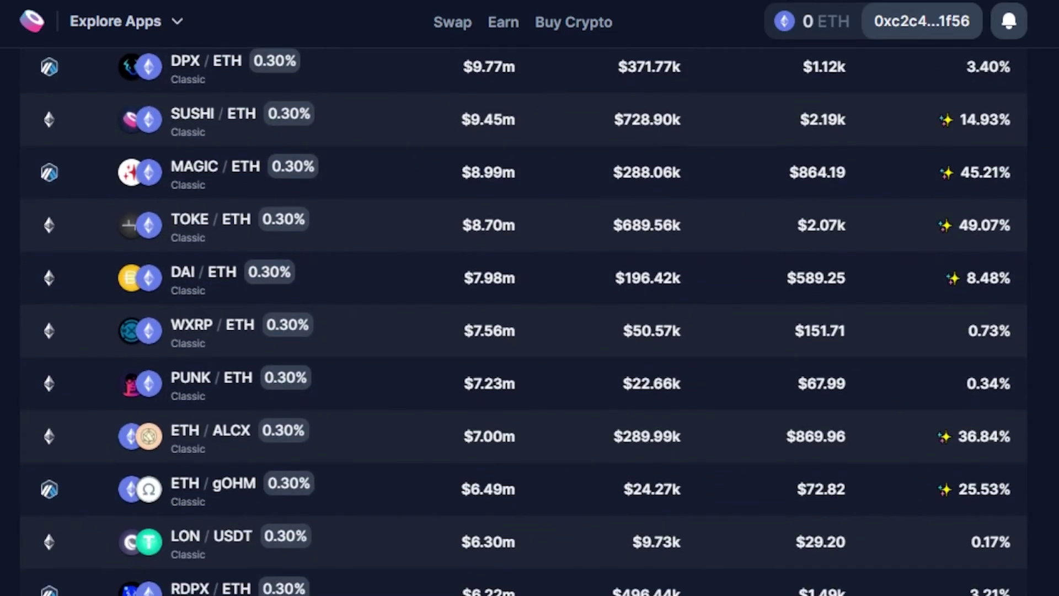
{"action": "scroll", "coordinate": [524, 331], "scroll_direction": "down", "scroll_amount": 4}
{"action": "scroll", "coordinate": [523, 331], "scroll_direction": "up", "scroll_amount": 10}
{"action": "scroll", "coordinate": [345, 445], "scroll_direction": "up", "scroll_amount": 1}
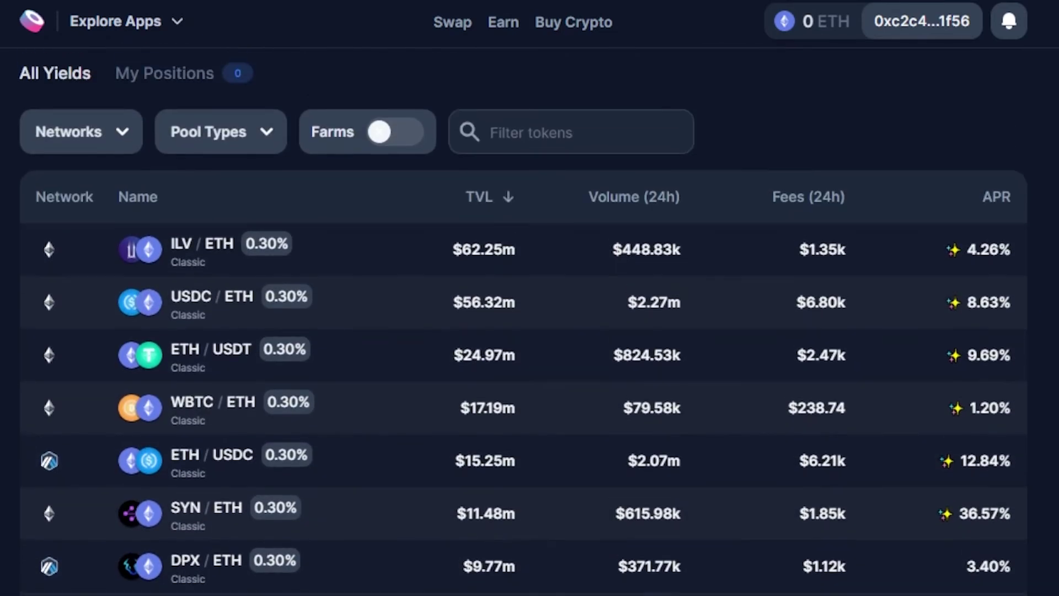
{"action": "scroll", "coordinate": [345, 445], "scroll_direction": "down", "scroll_amount": 1}
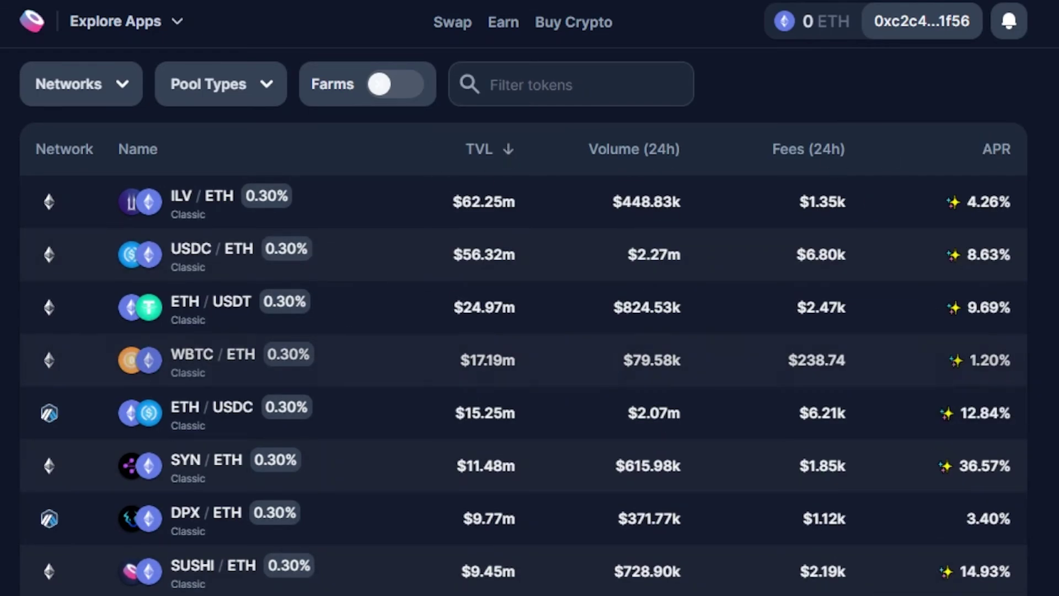
{"action": "scroll", "coordinate": [942, 569], "scroll_direction": "down", "scroll_amount": 6}
{"action": "scroll", "coordinate": [942, 569], "scroll_direction": "down", "scroll_amount": 2}
{"action": "scroll", "coordinate": [530, 318], "scroll_direction": "up", "scroll_amount": 10}
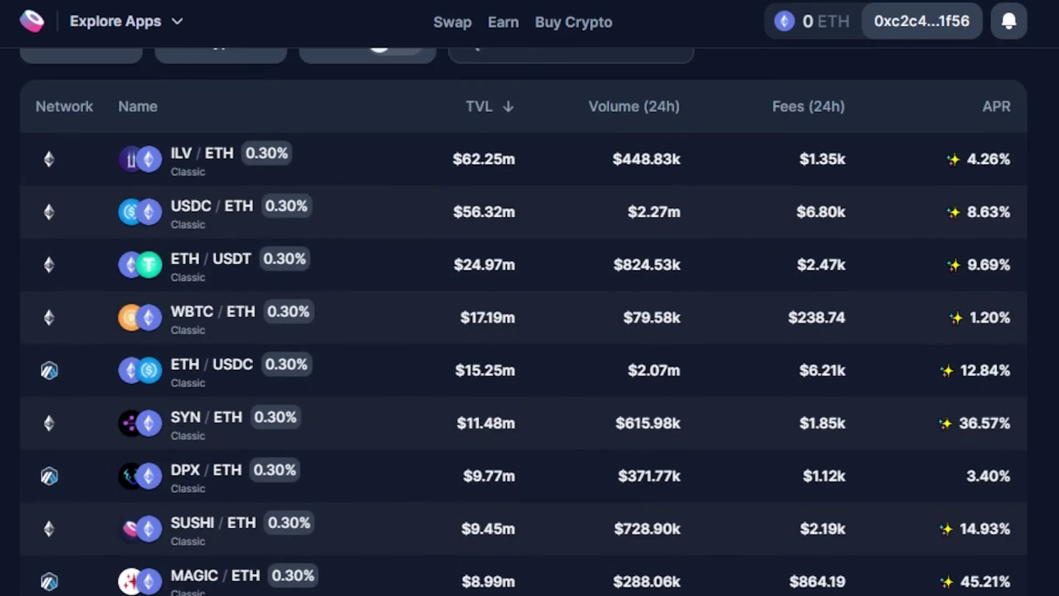
{"action": "scroll", "coordinate": [530, 318], "scroll_direction": "up", "scroll_amount": 3}
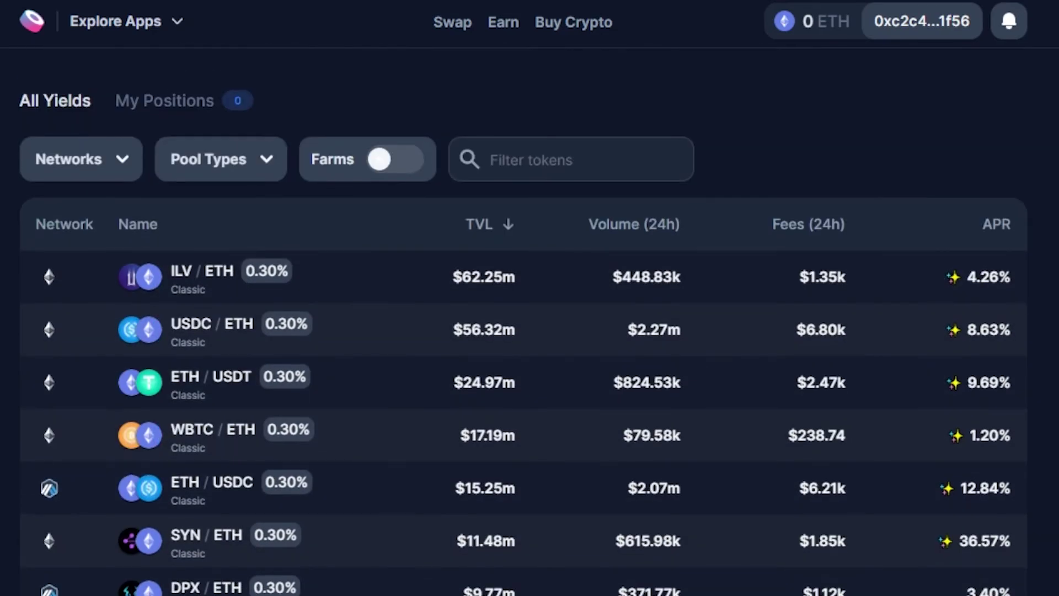
{"action": "left_click", "coordinate": [204, 305]}
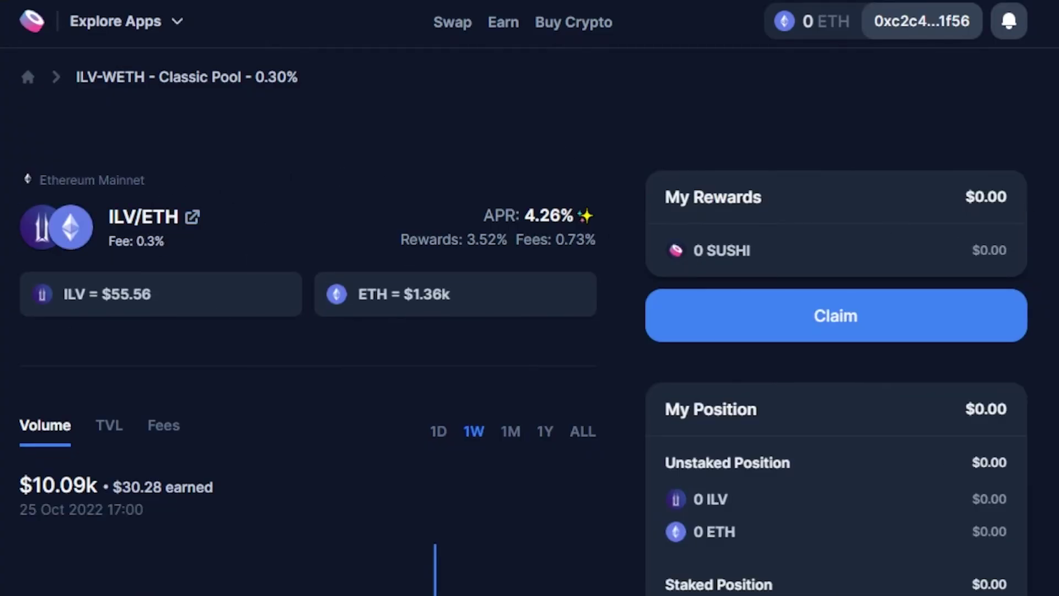
{"action": "scroll", "coordinate": [918, 205], "scroll_direction": "down", "scroll_amount": 2}
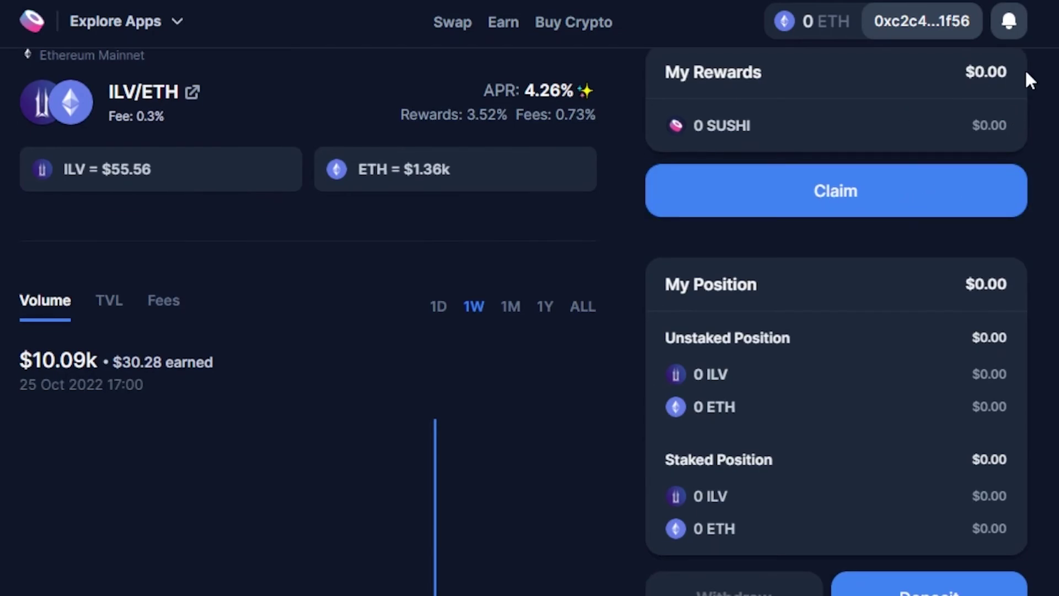
{"action": "scroll", "coordinate": [530, 332], "scroll_direction": "down", "scroll_amount": 5}
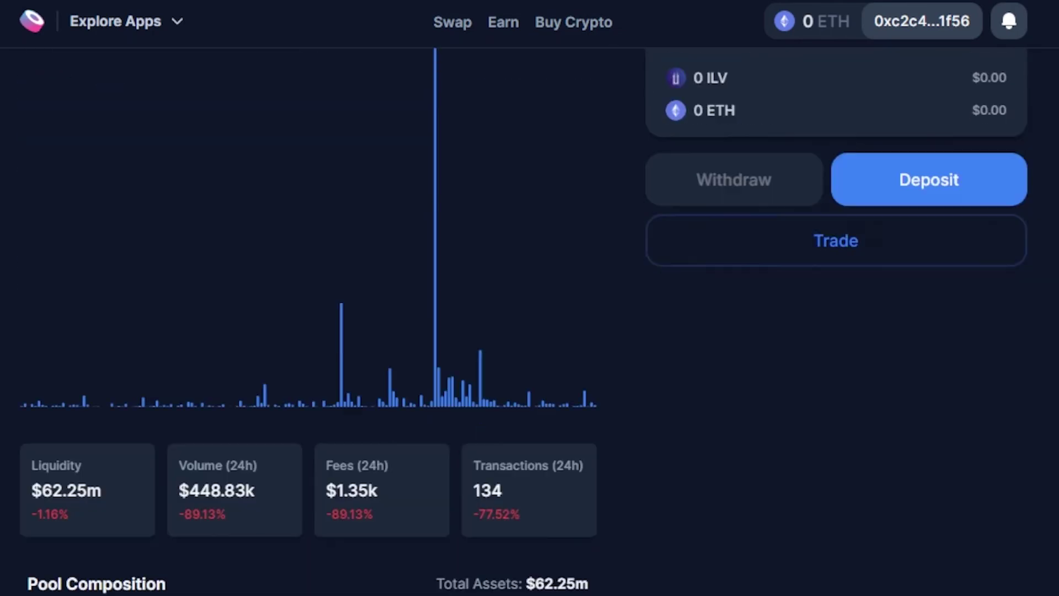
{"action": "scroll", "coordinate": [530, 331], "scroll_direction": "down", "scroll_amount": 1}
{"action": "scroll", "coordinate": [530, 331], "scroll_direction": "down", "scroll_amount": 2}
{"action": "scroll", "coordinate": [530, 331], "scroll_direction": "down", "scroll_amount": 1}
{"action": "scroll", "coordinate": [309, 332], "scroll_direction": "down", "scroll_amount": 1}
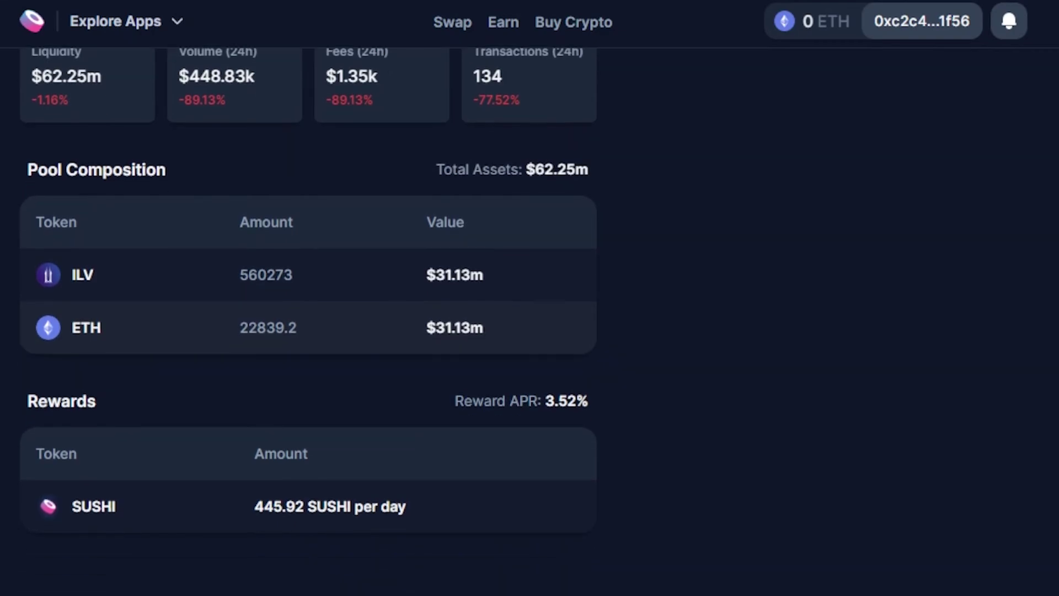
{"action": "scroll", "coordinate": [309, 332], "scroll_direction": "up", "scroll_amount": 1}
{"action": "scroll", "coordinate": [500, 509], "scroll_direction": "up", "scroll_amount": 1}
Step: Return to the top of the Earn page, then go to the Sushi homepage via the logo
{"action": "key", "text": "alt+Left"}
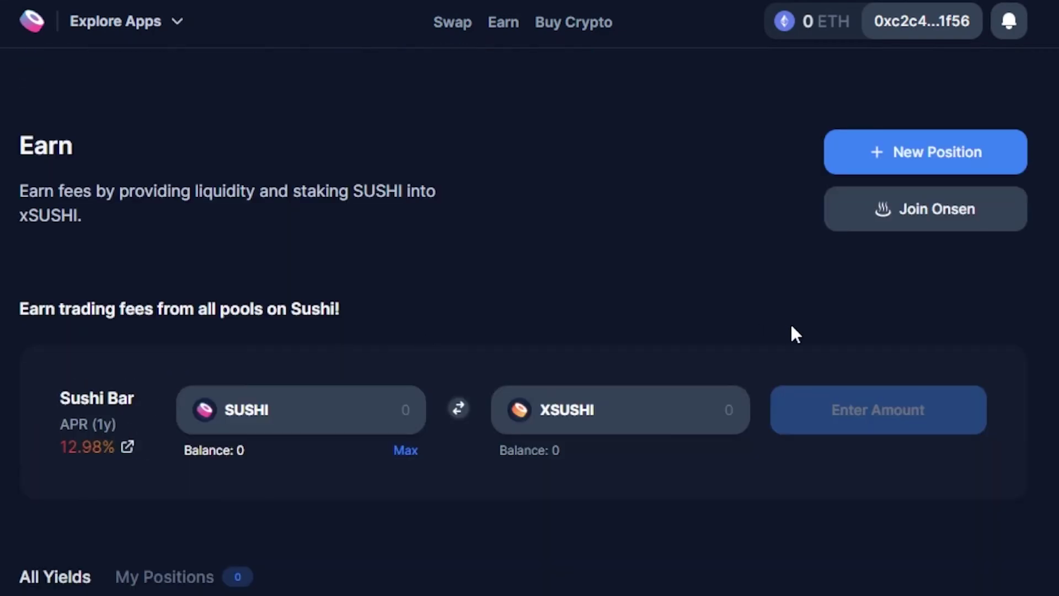
{"action": "scroll", "coordinate": [530, 331], "scroll_direction": "down", "scroll_amount": 3}
{"action": "scroll", "coordinate": [529, 331], "scroll_direction": "down", "scroll_amount": 3}
{"action": "scroll", "coordinate": [530, 331], "scroll_direction": "down", "scroll_amount": 3}
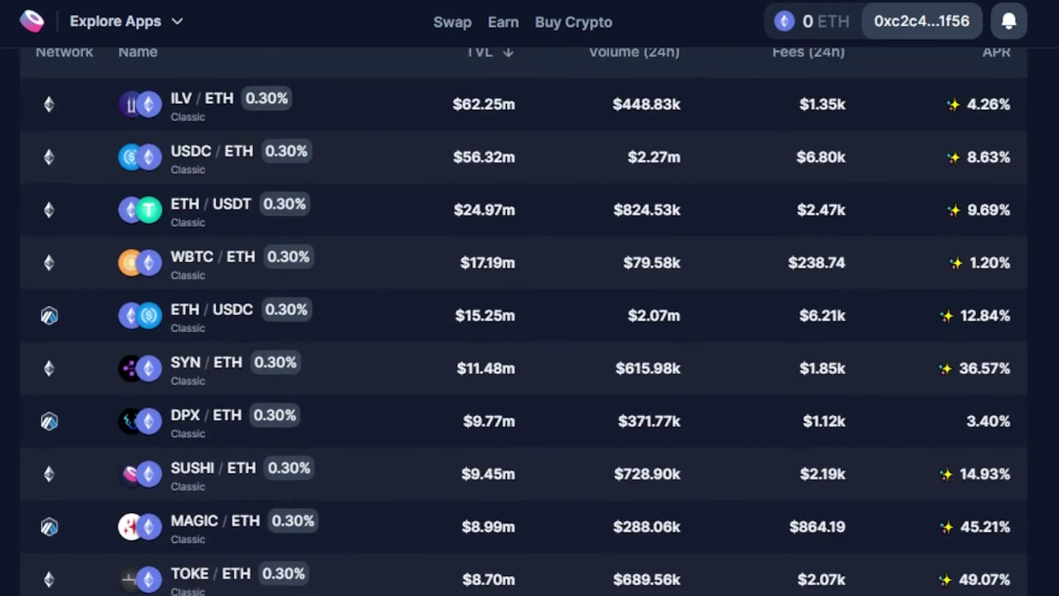
{"action": "key", "text": "Home"}
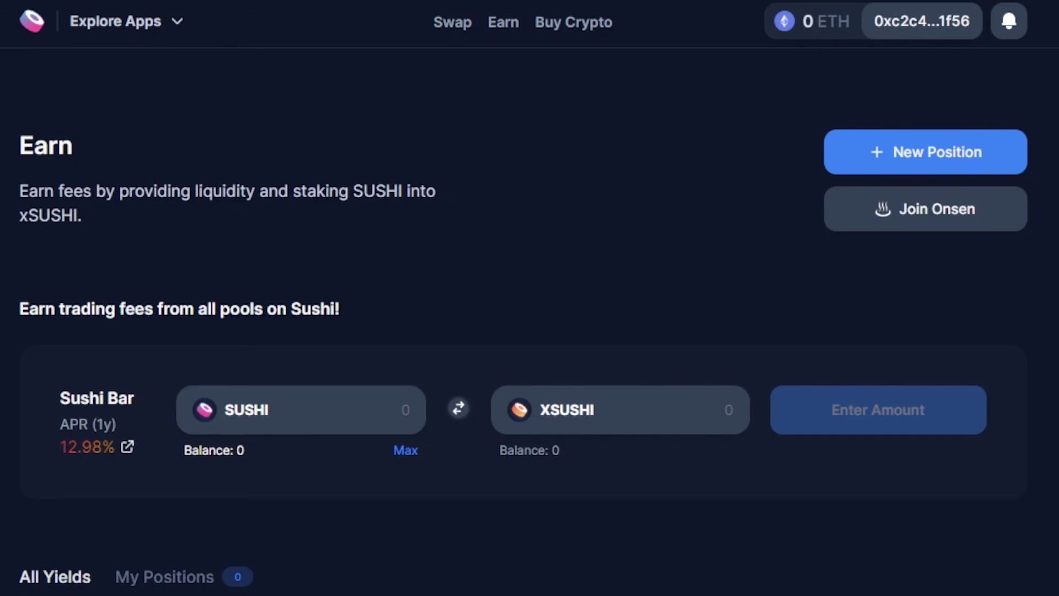
{"action": "scroll", "coordinate": [530, 331], "scroll_direction": "down", "scroll_amount": 5}
{"action": "scroll", "coordinate": [530, 332], "scroll_direction": "down", "scroll_amount": 6}
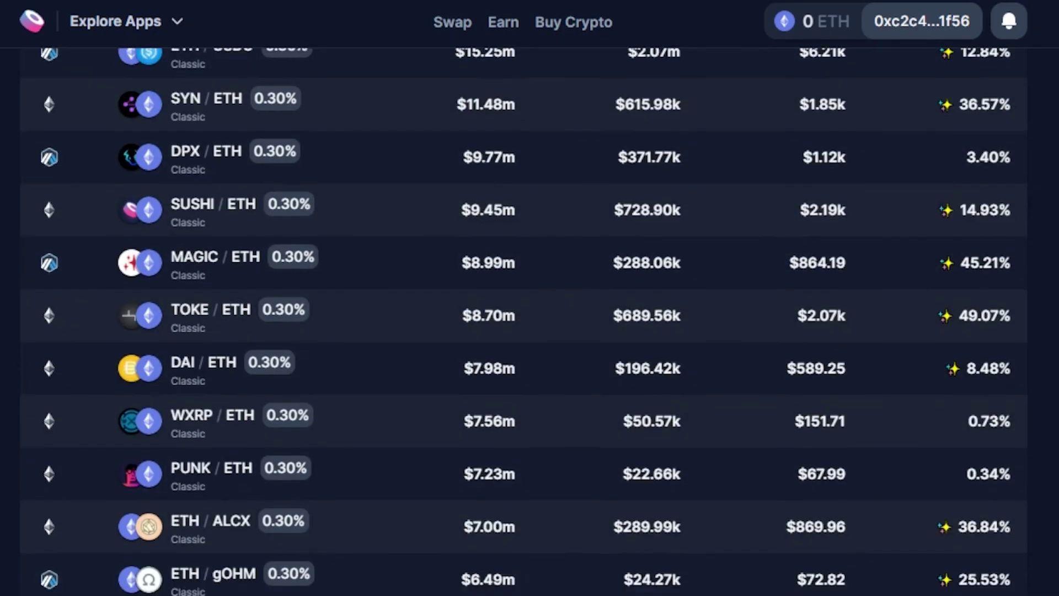
{"action": "scroll", "coordinate": [530, 331], "scroll_direction": "up", "scroll_amount": 10}
{"action": "scroll", "coordinate": [530, 331], "scroll_direction": "up", "scroll_amount": 2}
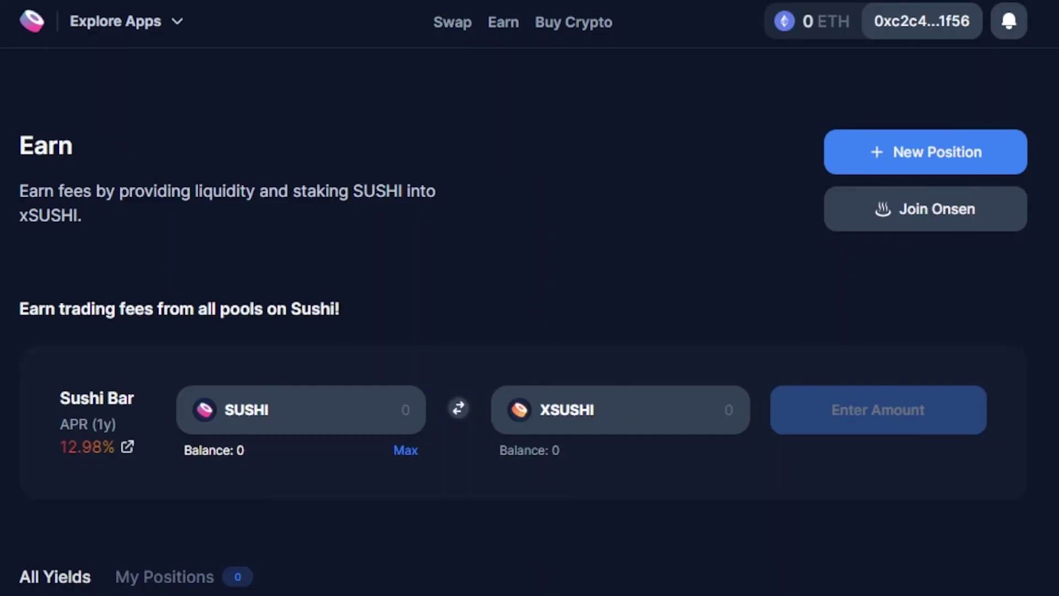
{"action": "scroll", "coordinate": [530, 322], "scroll_direction": "down", "scroll_amount": 15}
{"action": "scroll", "coordinate": [530, 323], "scroll_direction": "down", "scroll_amount": 10}
{"action": "scroll", "coordinate": [530, 323], "scroll_direction": "up", "scroll_amount": 20}
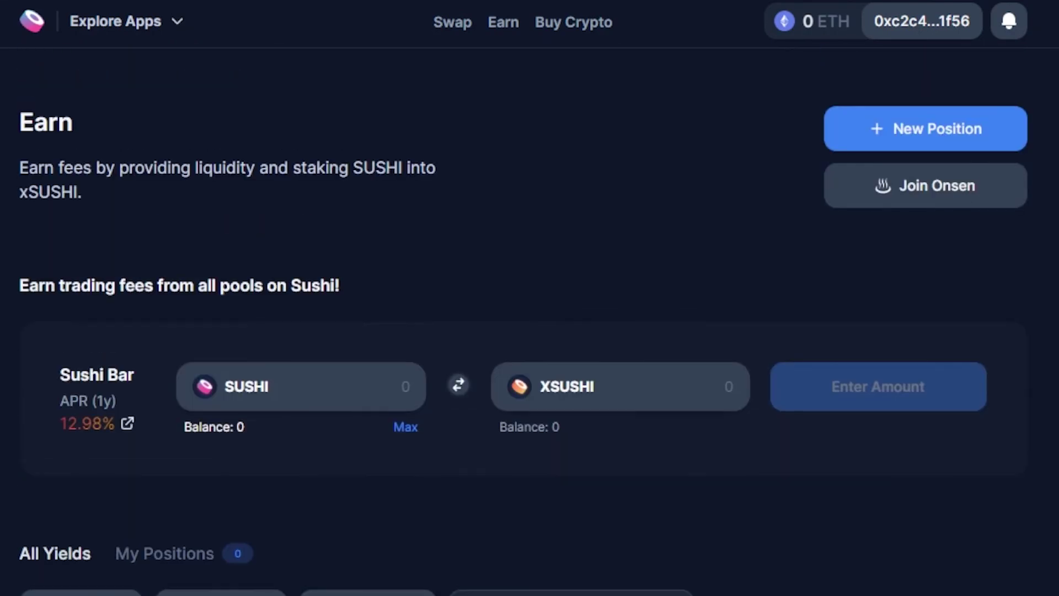
{"action": "left_click", "coordinate": [38, 34]}
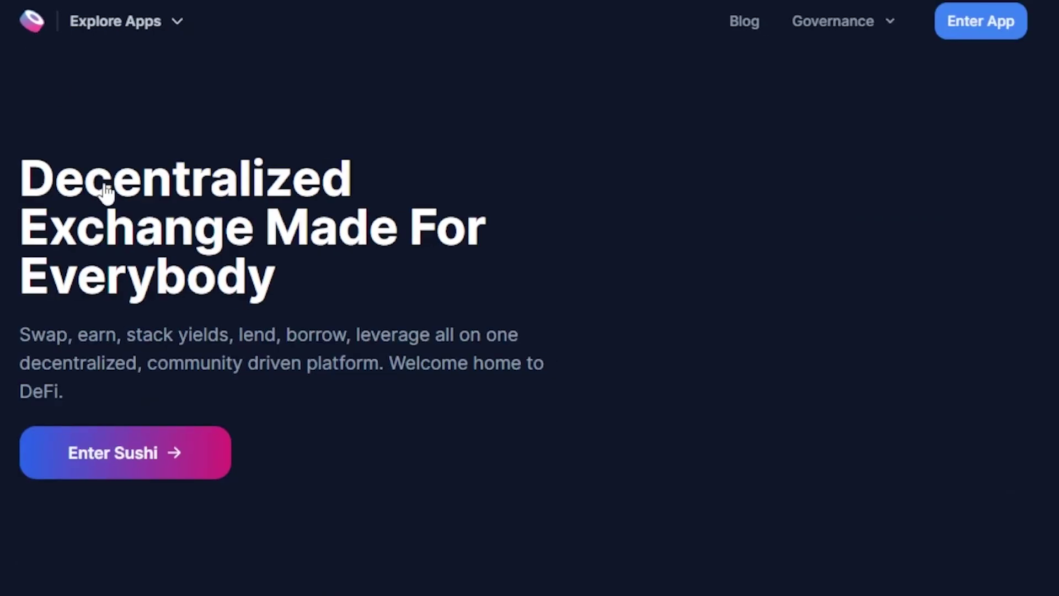